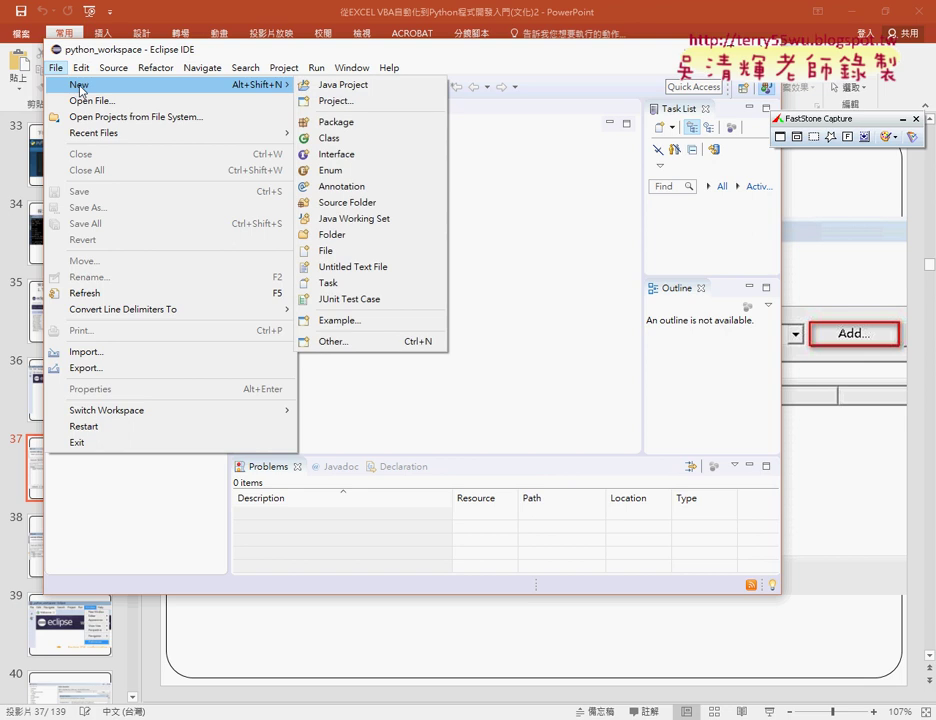
pyautogui.click(356, 343)
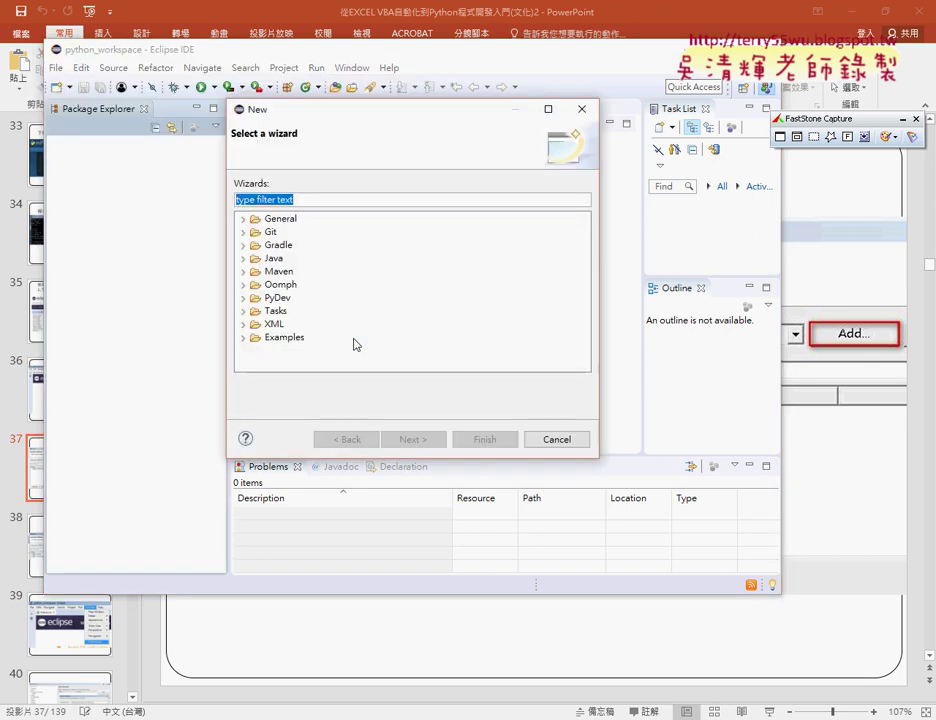
pyautogui.click(242, 300)
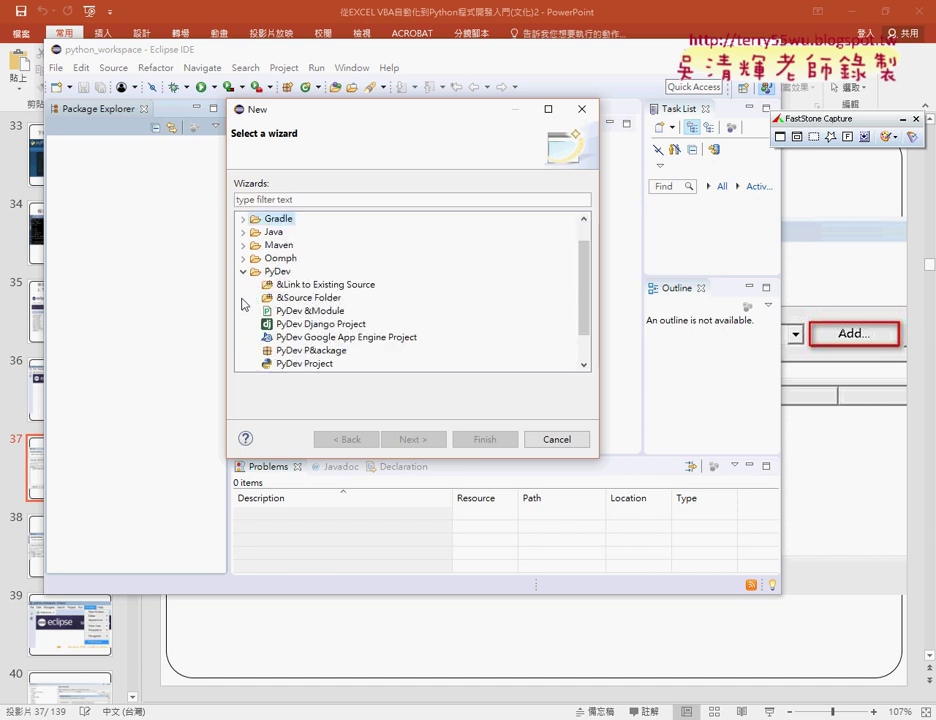
pyautogui.click(307, 312)
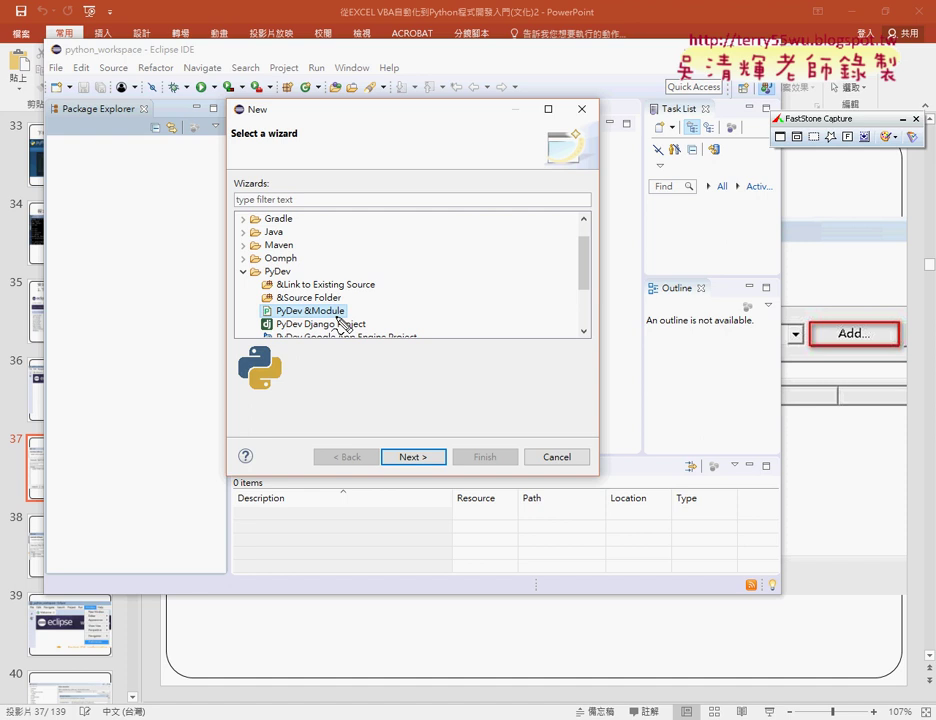
pyautogui.moveTo(346, 318)
pyautogui.mouseDown()
pyautogui.moveTo(258, 318)
pyautogui.moveTo(346, 316)
pyautogui.mouseUp()
pyautogui.moveTo(241, 376)
pyautogui.mouseDown()
pyautogui.moveTo(272, 398)
pyautogui.moveTo(293, 355)
pyautogui.moveTo(238, 362)
pyautogui.mouseUp()
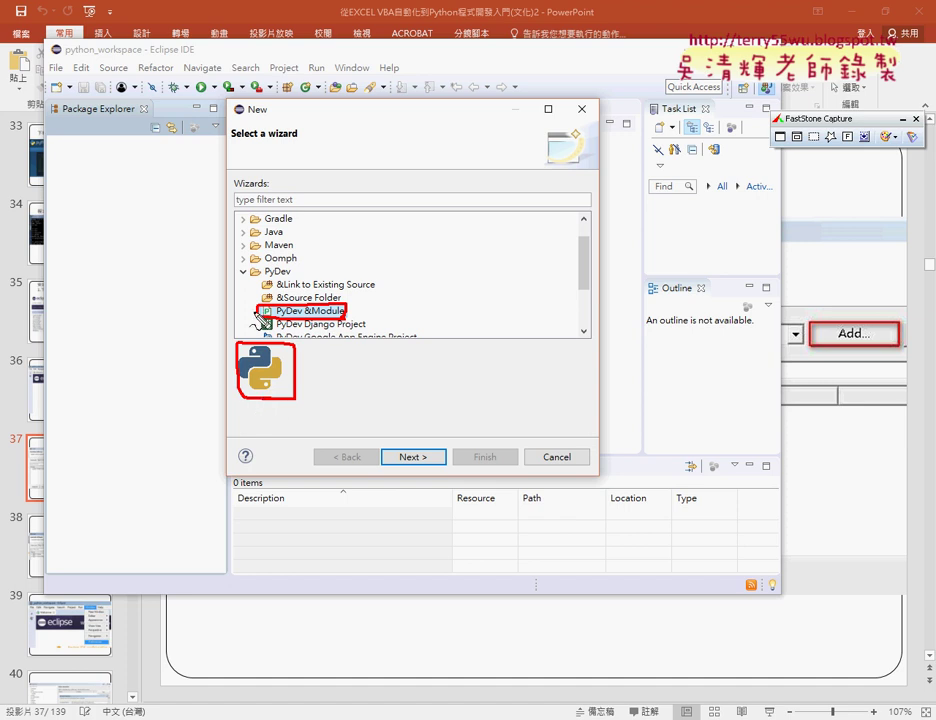
pyautogui.moveTo(258, 310)
pyautogui.mouseDown()
pyautogui.moveTo(198, 350)
pyautogui.moveTo(216, 355)
pyautogui.moveTo(211, 380)
pyautogui.mouseUp()
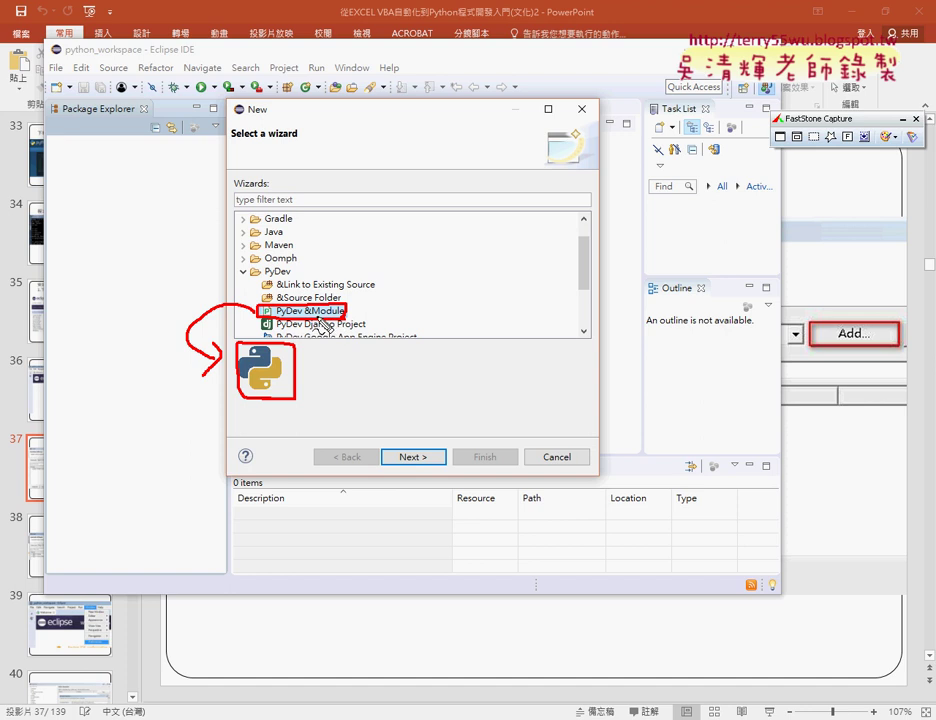
pyautogui.moveTo(311, 318); pyautogui.dragTo(344, 318)
pyautogui.moveTo(264, 280); pyautogui.dragTo(291, 280)
pyautogui.moveTo(433, 470)
pyautogui.mouseDown()
pyautogui.moveTo(387, 477)
pyautogui.moveTo(445, 456)
pyautogui.moveTo(440, 448)
pyautogui.mouseUp()
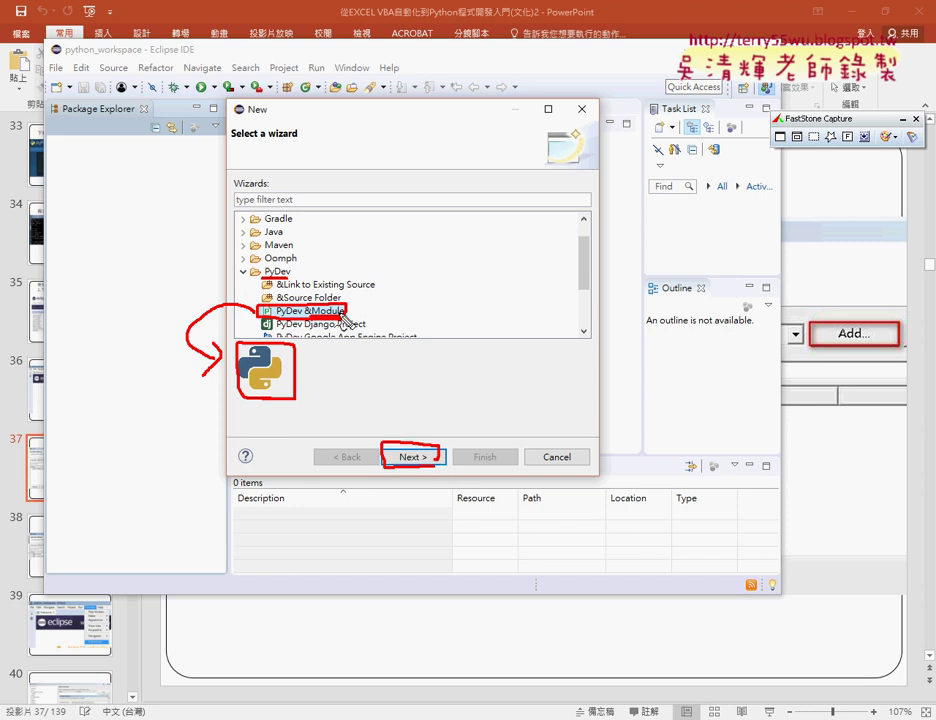
pyautogui.press('Escape')
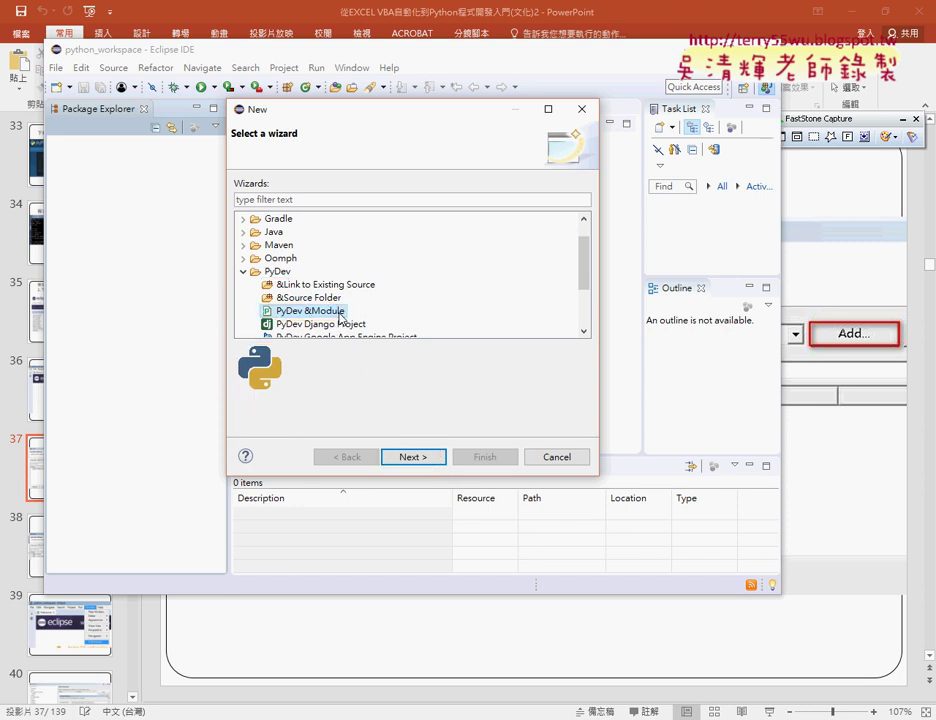
pyautogui.click(420, 456)
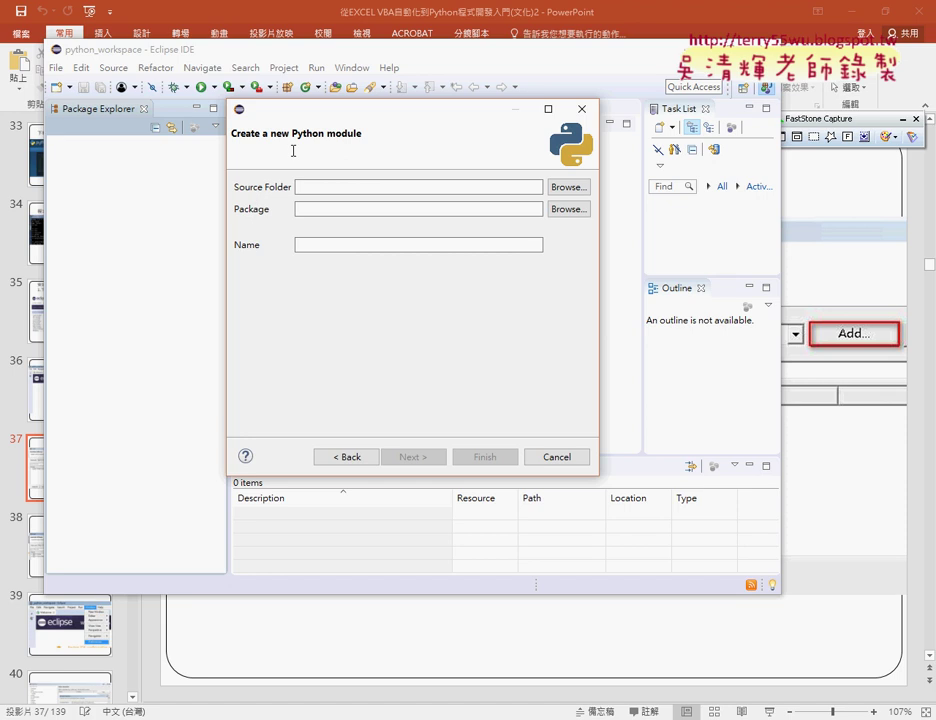
pyautogui.click(556, 457)
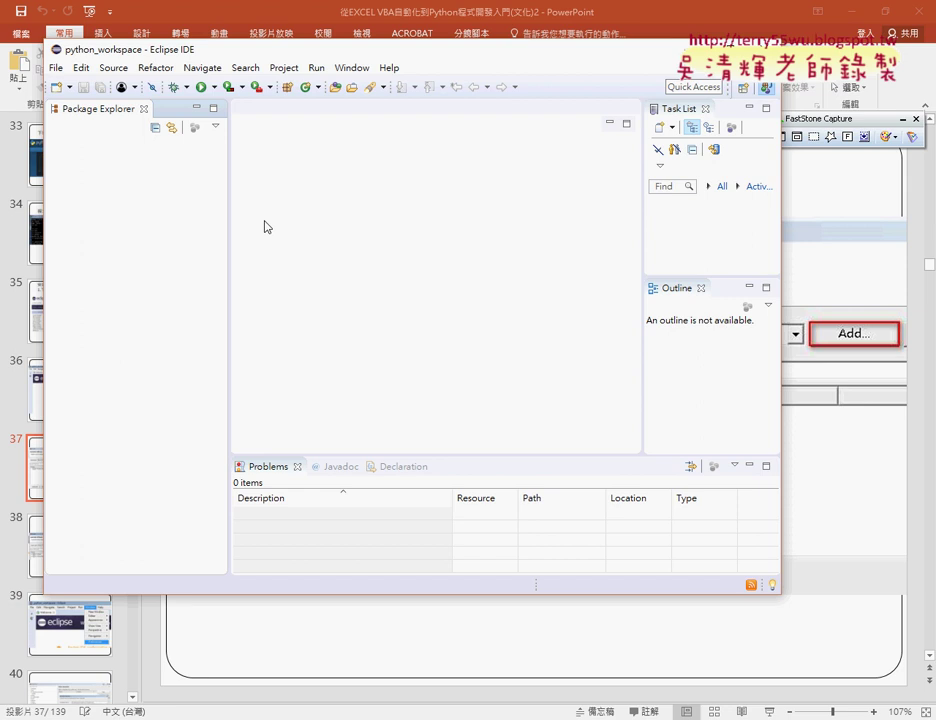
# Step: Start a new project with the PyDev Project wizard and continue to its settings page
pyautogui.click(56, 67)
pyautogui.moveTo(60, 87)
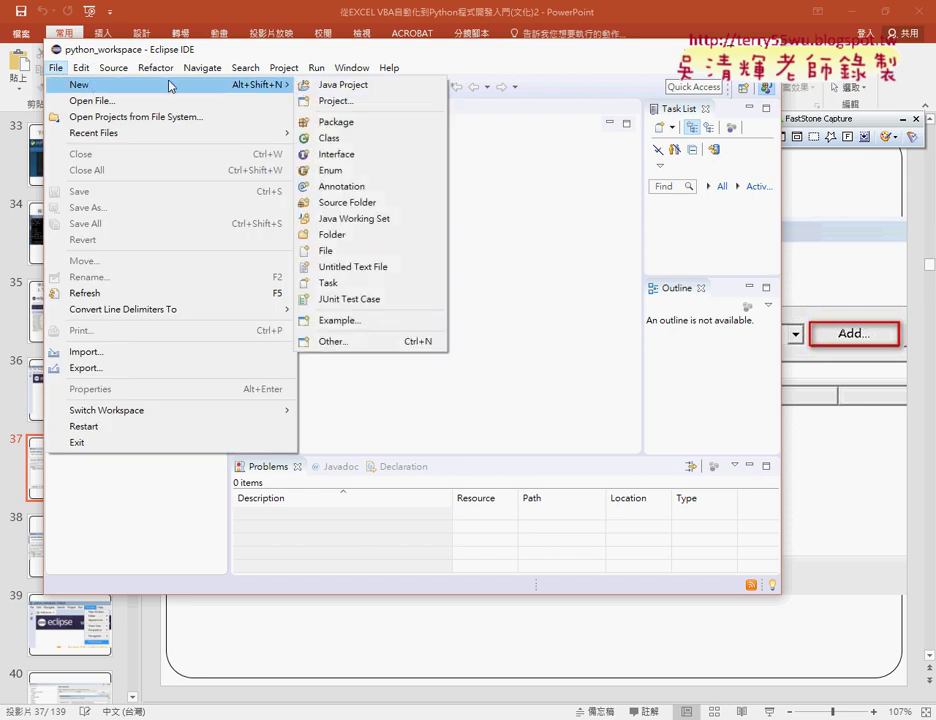
pyautogui.click(349, 104)
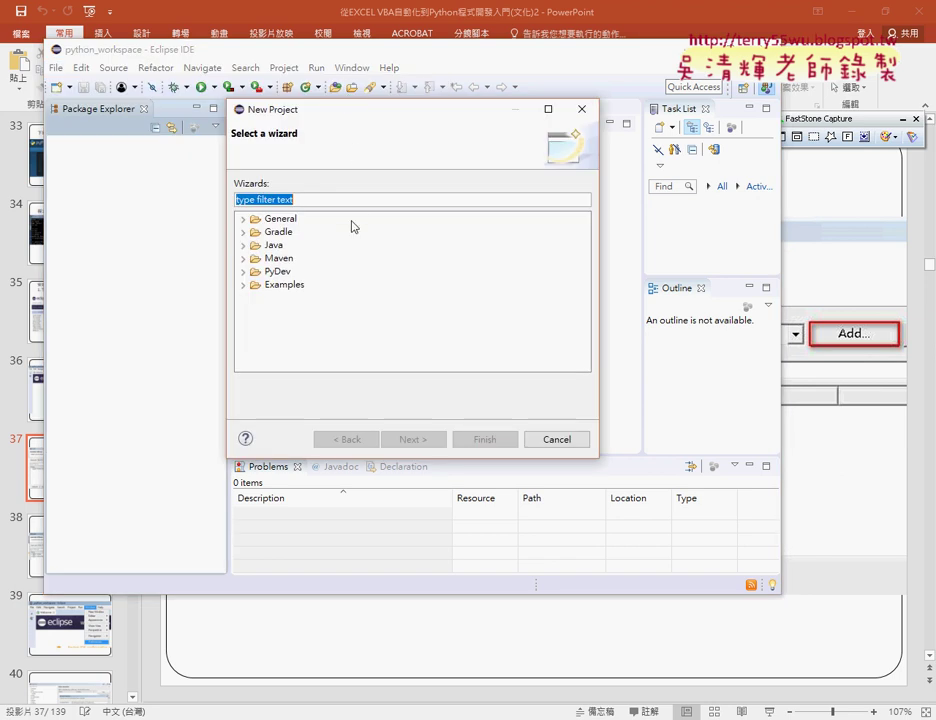
pyautogui.click(244, 272)
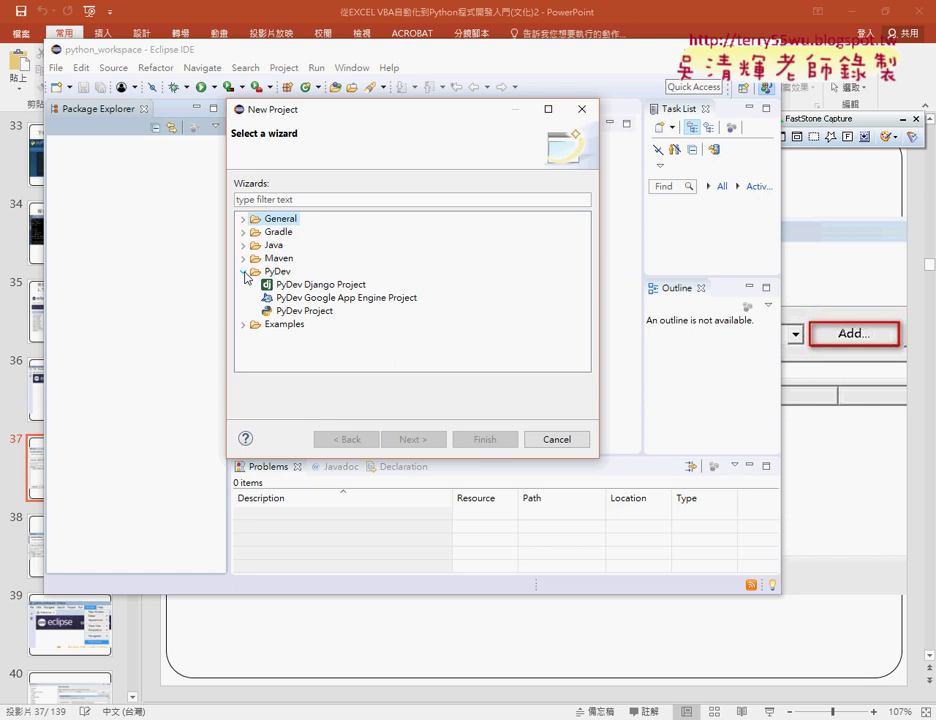
pyautogui.click(300, 318)
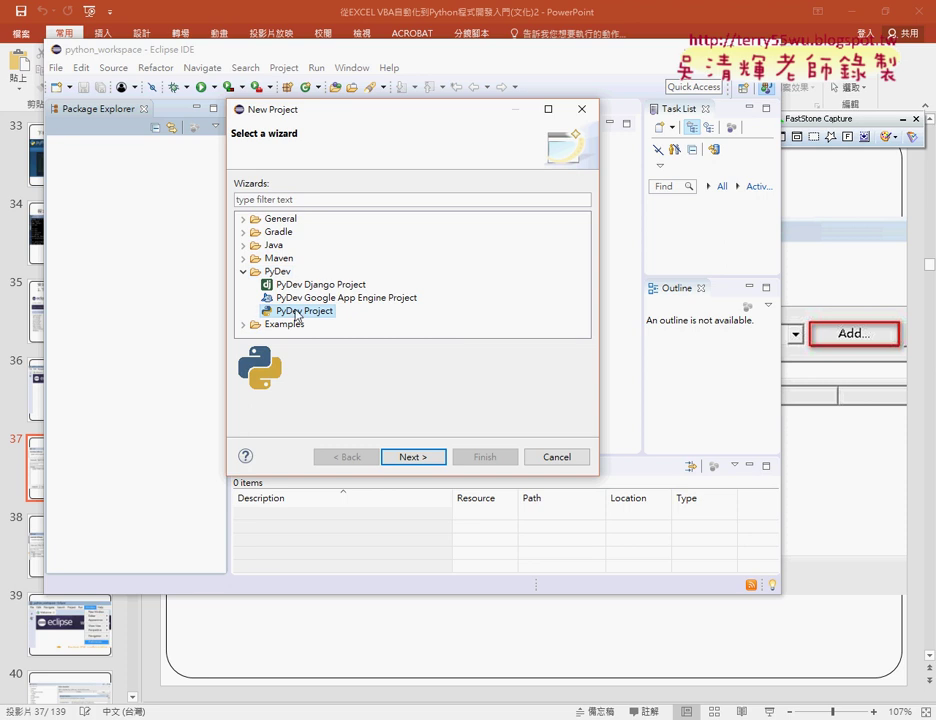
pyautogui.click(437, 457)
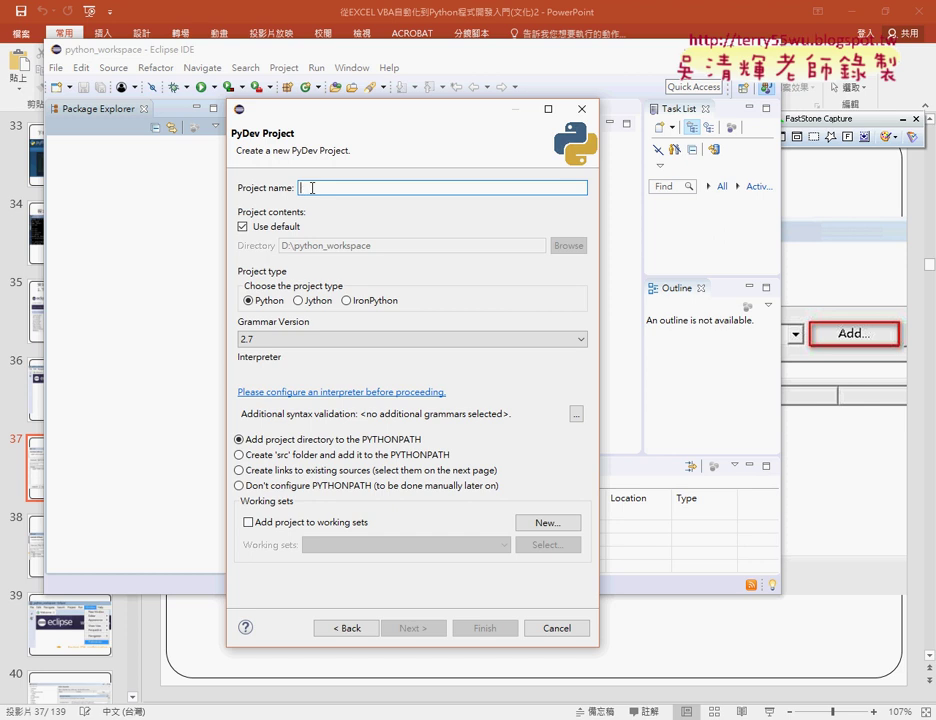
# Step: Try naming the PyDev project test with grammar version 3.6, check the interpreter error, and cancel the wizard
pyautogui.write('test')
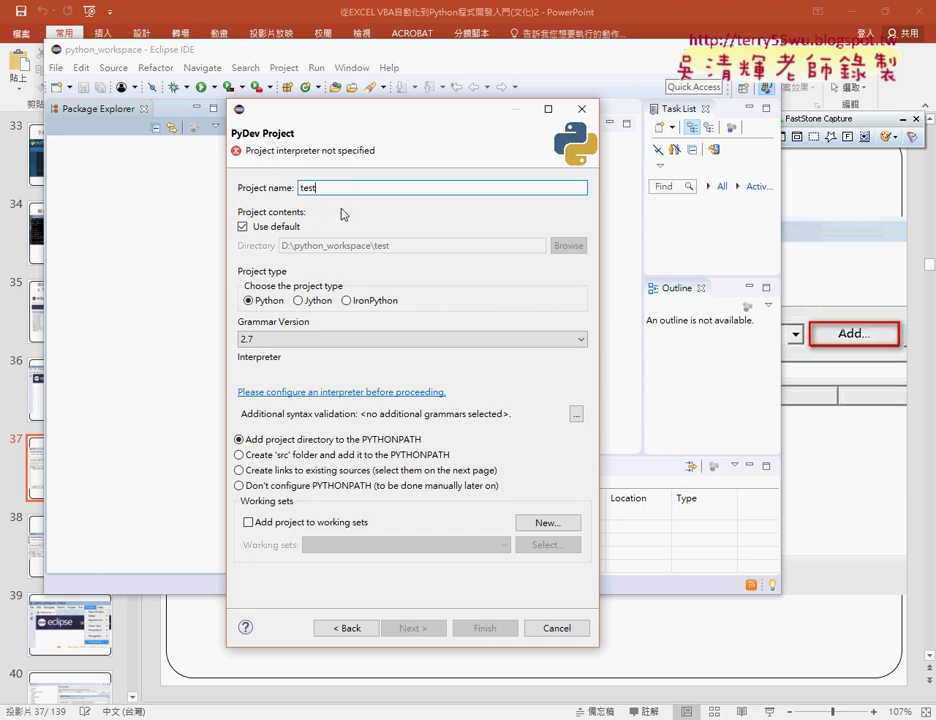
pyautogui.click(345, 340)
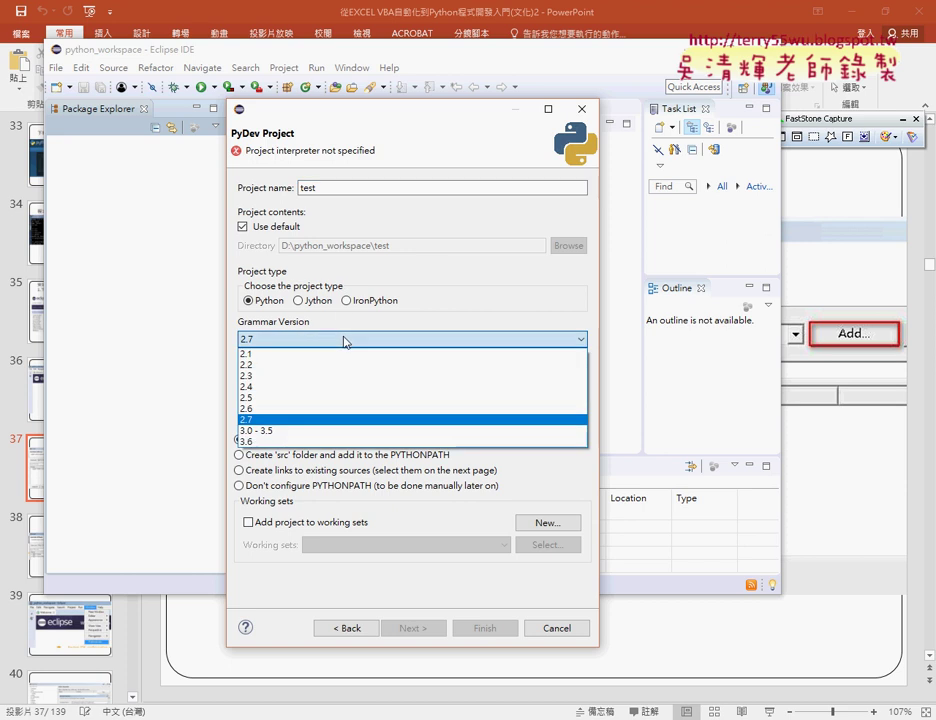
pyautogui.click(349, 441)
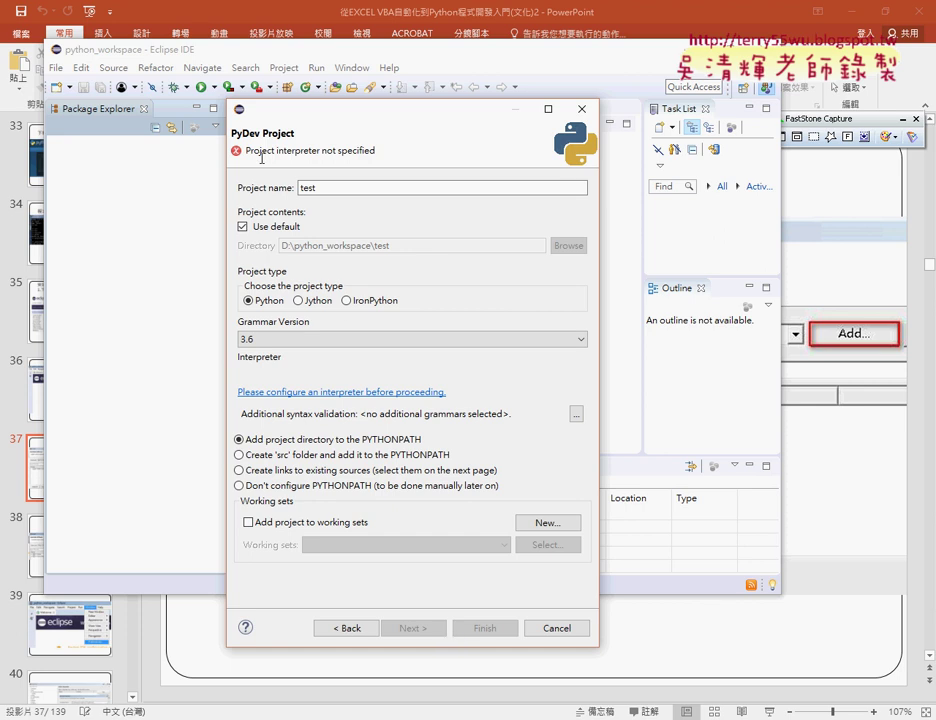
pyautogui.moveTo(258, 151); pyautogui.dragTo(382, 153)
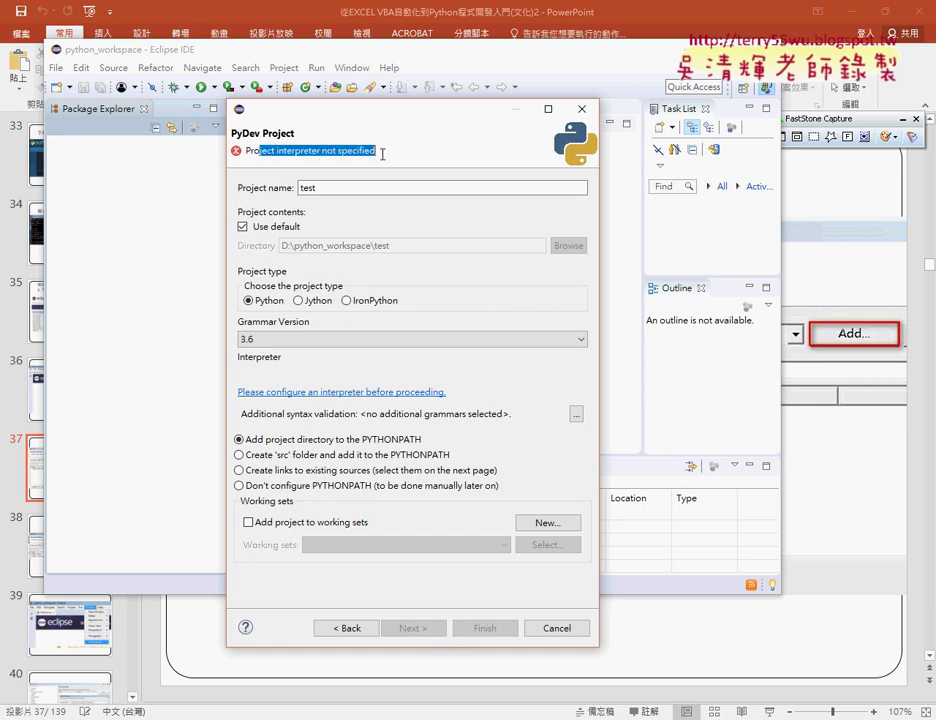
pyautogui.click(300, 152)
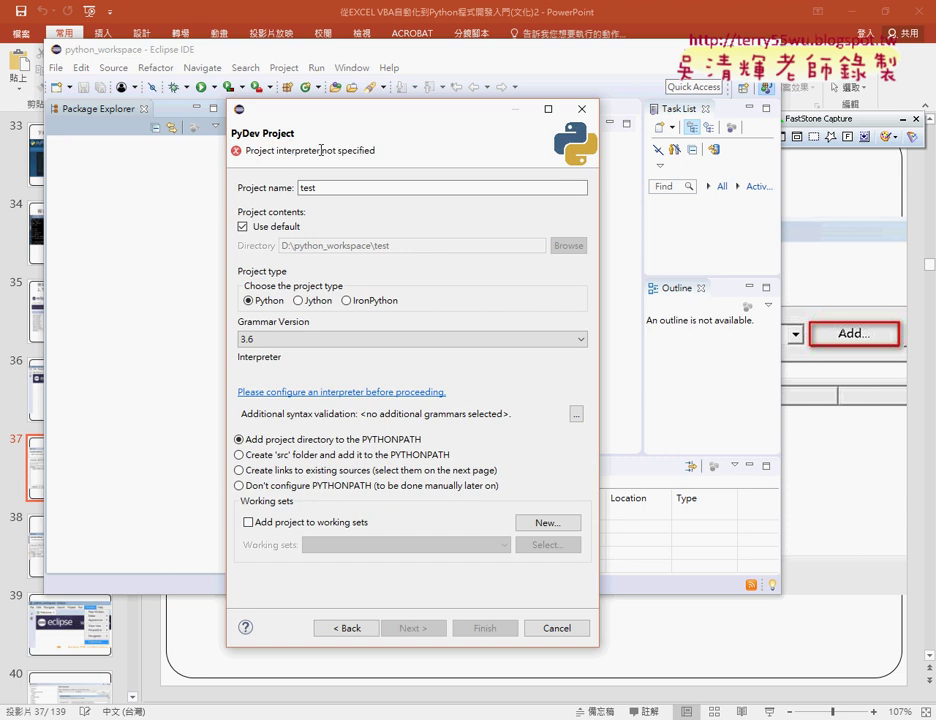
pyautogui.moveTo(321, 152); pyautogui.dragTo(246, 152)
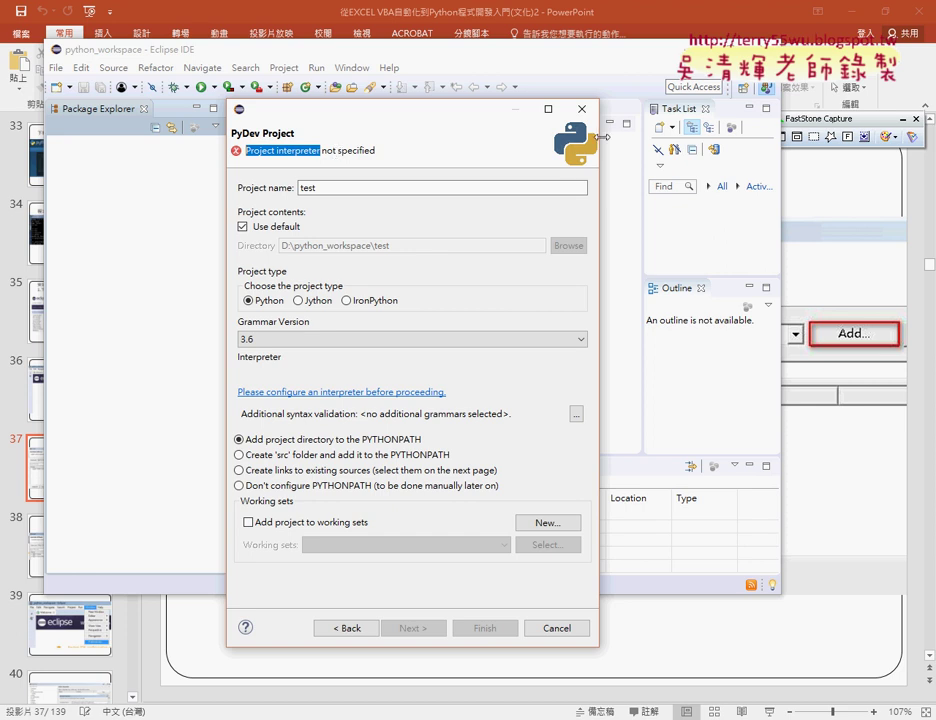
pyautogui.press('Escape')
# Step: Open the Eclipse preferences
pyautogui.click(389, 67)
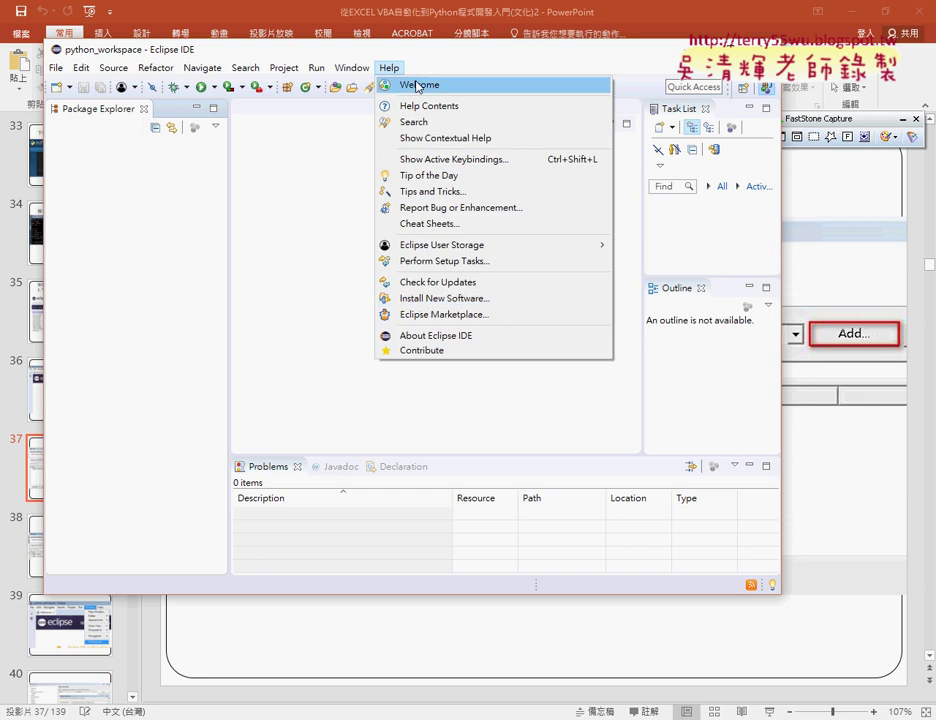
pyautogui.moveTo(360, 70)
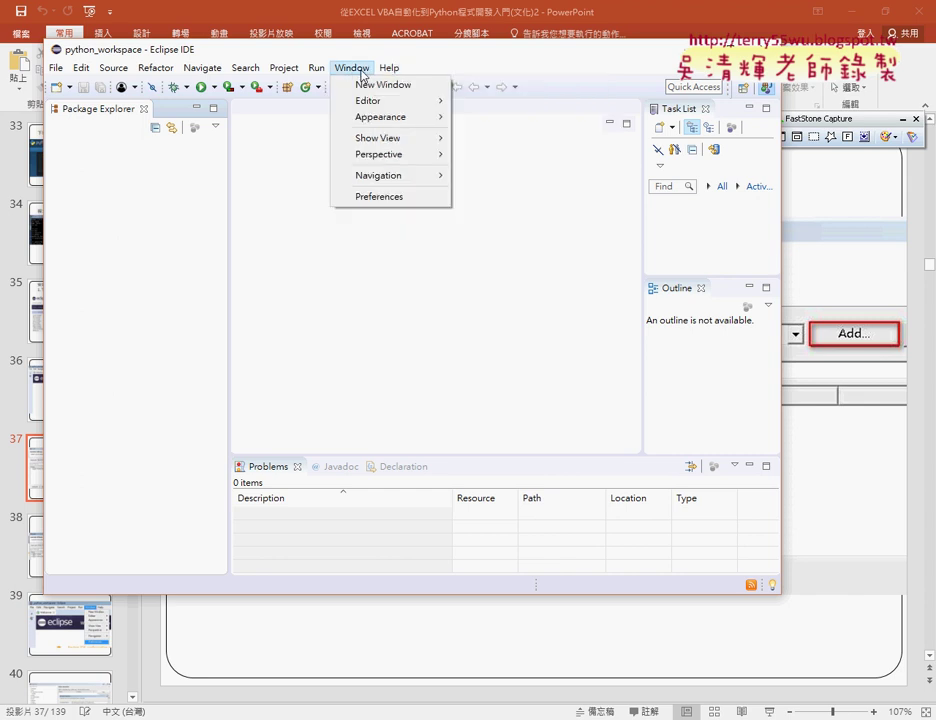
pyautogui.click(378, 197)
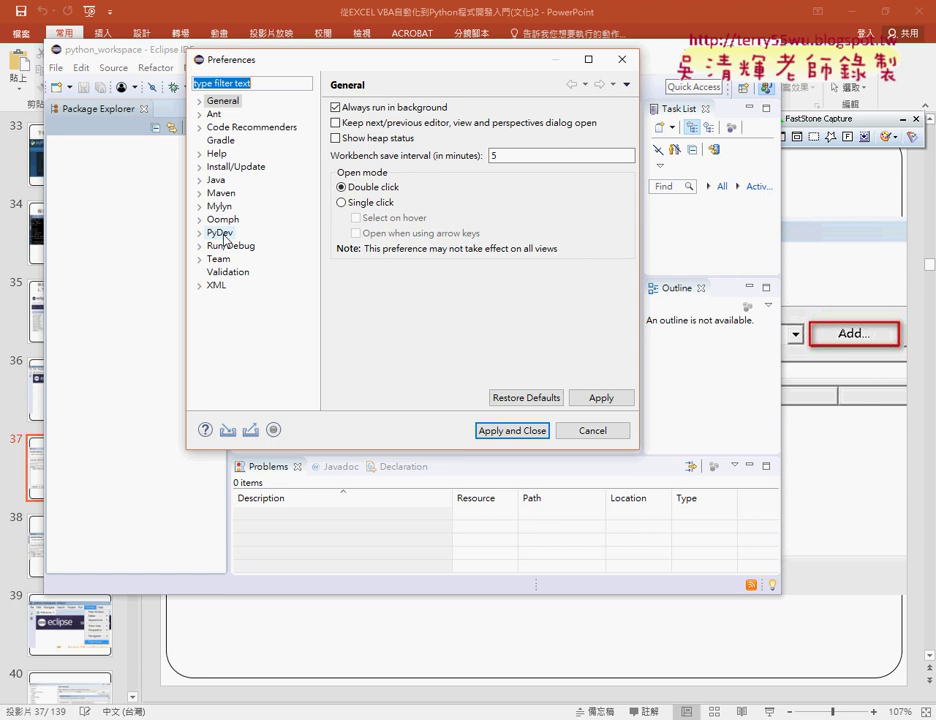
pyautogui.click(250, 83)
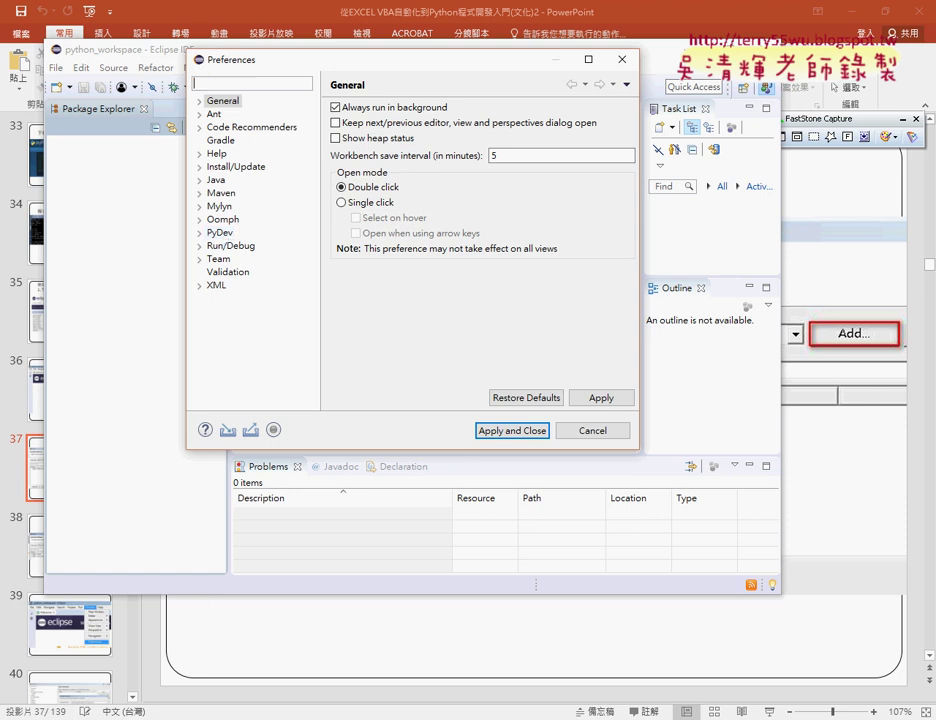
# Step: Switch to PowerPoint to read the slides on configuring the Python interpreter, and return to the Eclipse preferences
pyautogui.hotkey('alt', 'Tab')
pyautogui.scroll(-2, 458, 459)
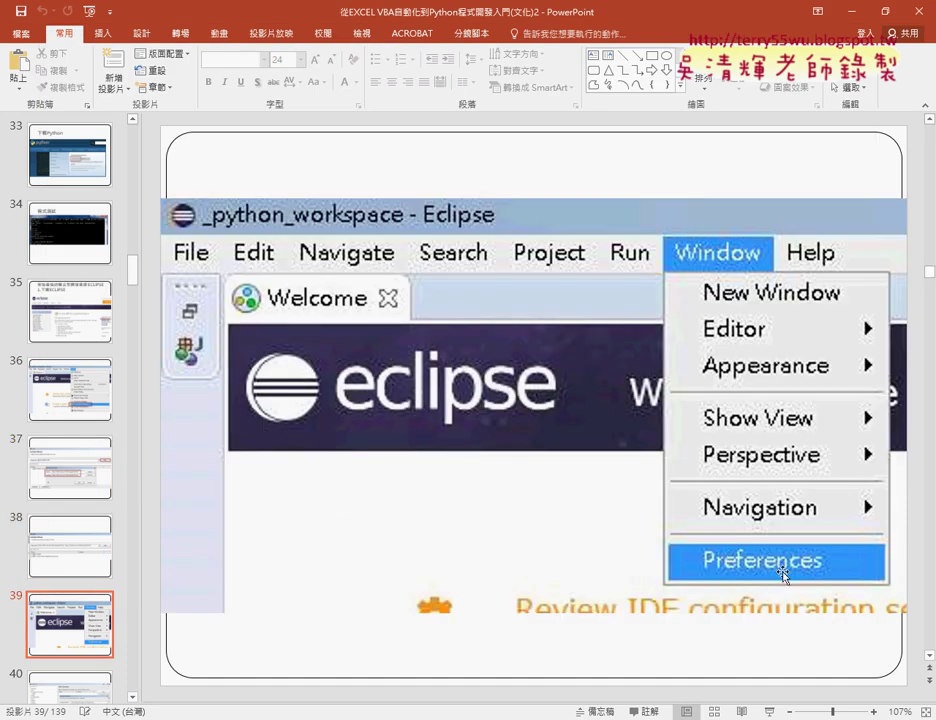
pyautogui.scroll(-1, 764, 573)
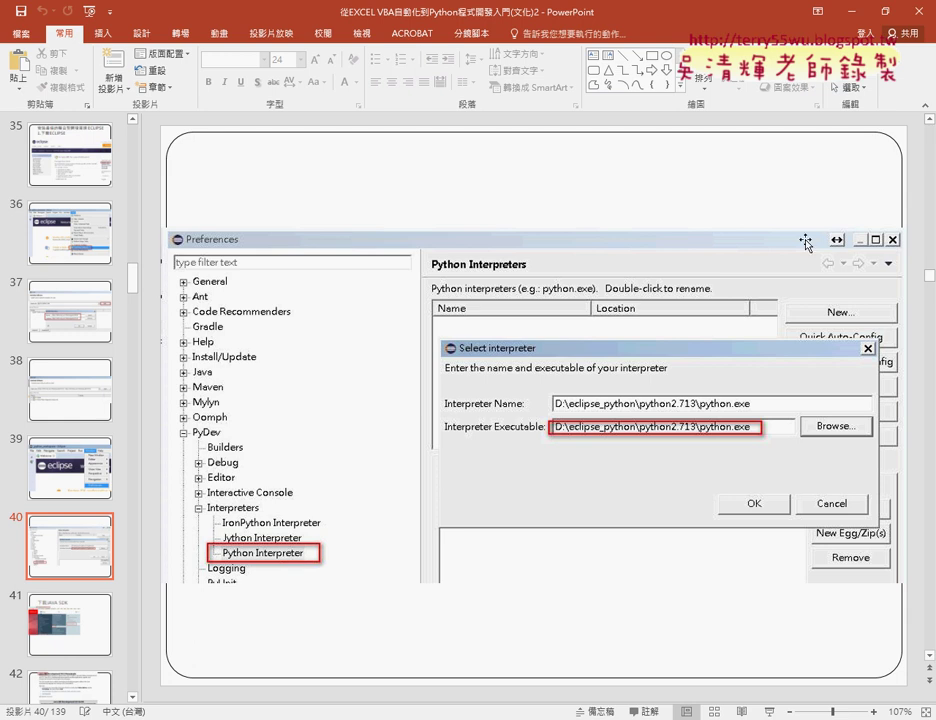
pyautogui.click(849, 15)
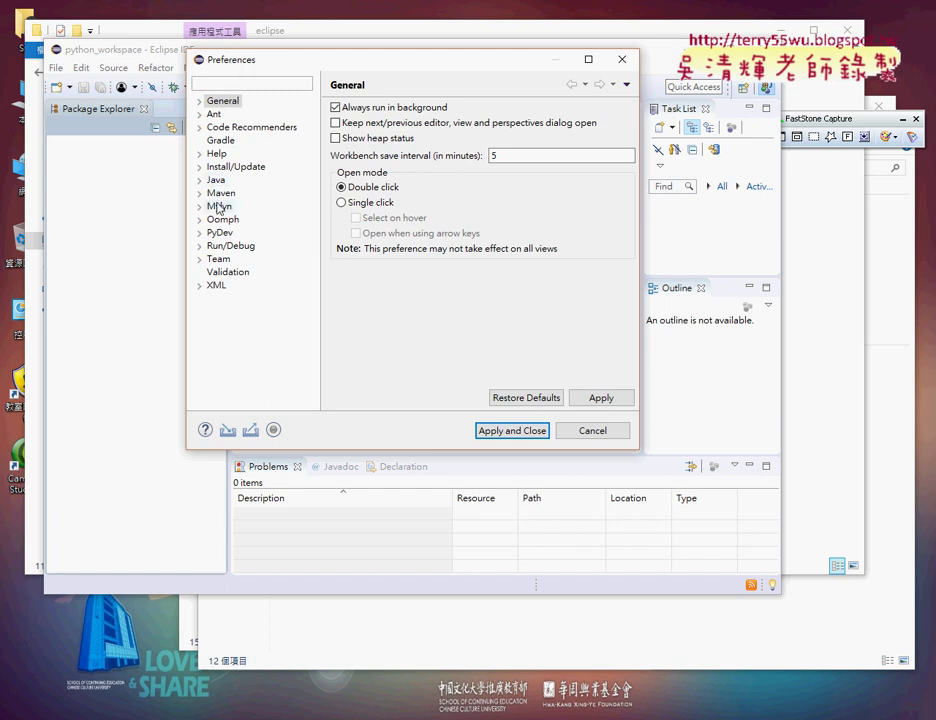
# Step: Show the Python Interpreter settings under the PyDev interpreters in the preferences
pyautogui.click(200, 234)
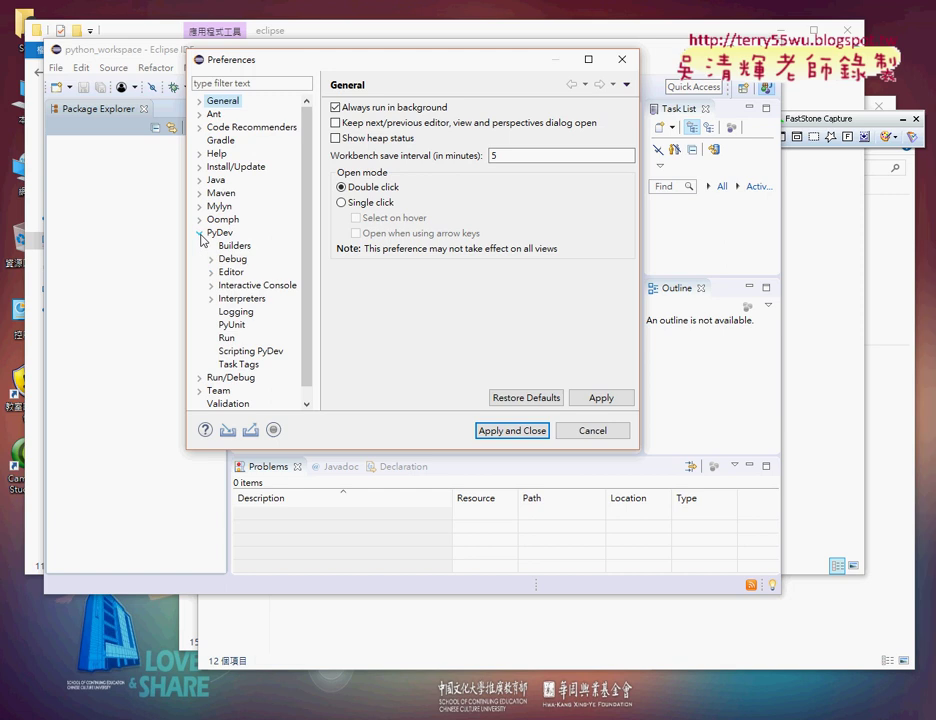
pyautogui.click(228, 236)
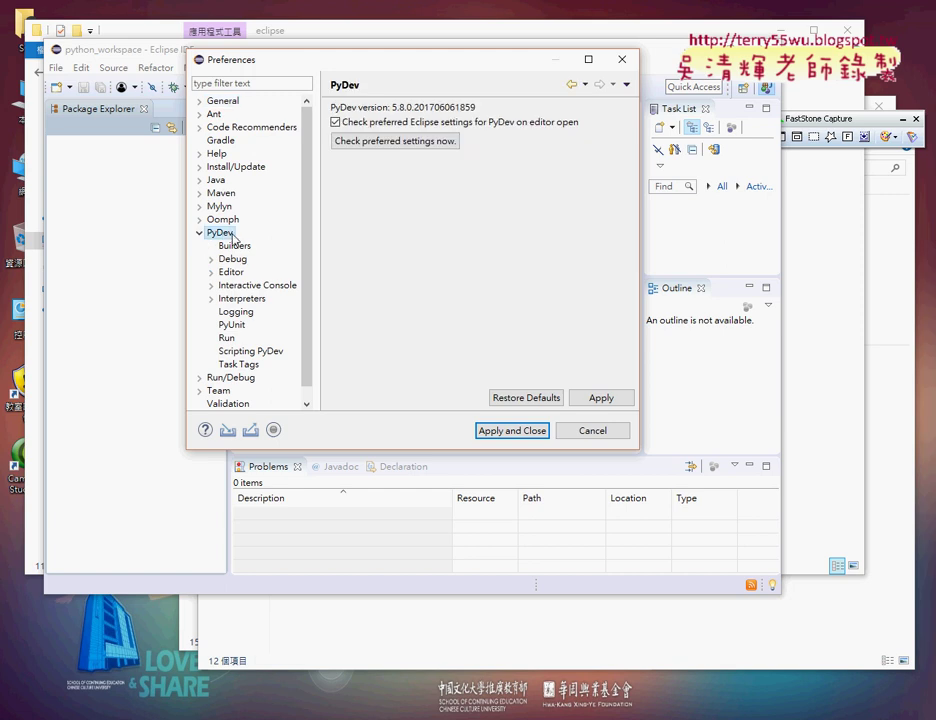
pyautogui.click(211, 299)
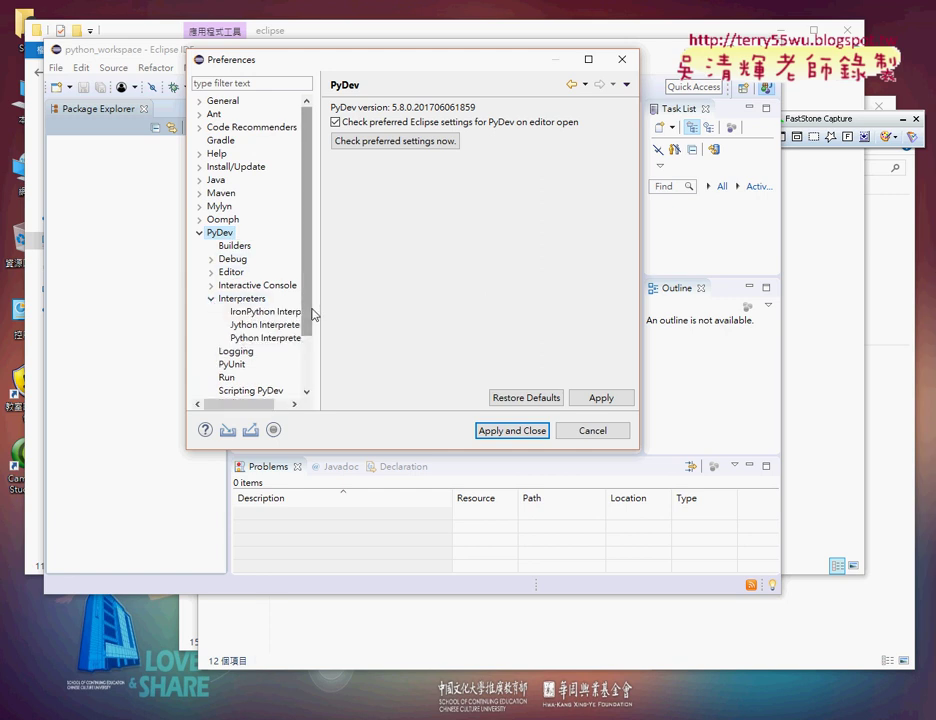
pyautogui.click(265, 339)
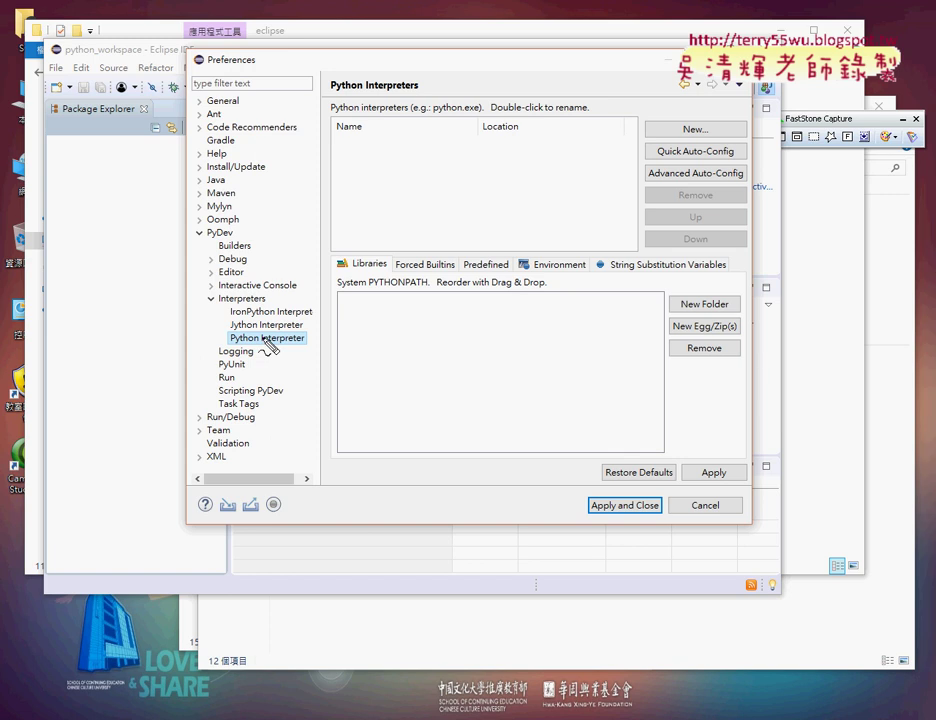
pyautogui.moveTo(205, 73); pyautogui.dragTo(197, 60)
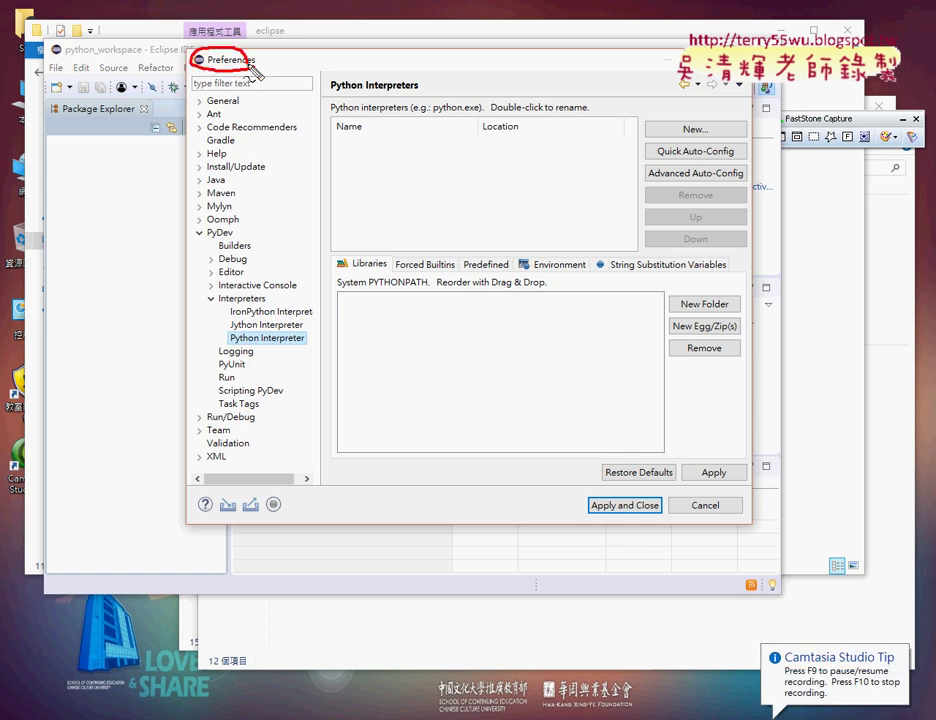
pyautogui.moveTo(215, 220); pyautogui.dragTo(198, 234)
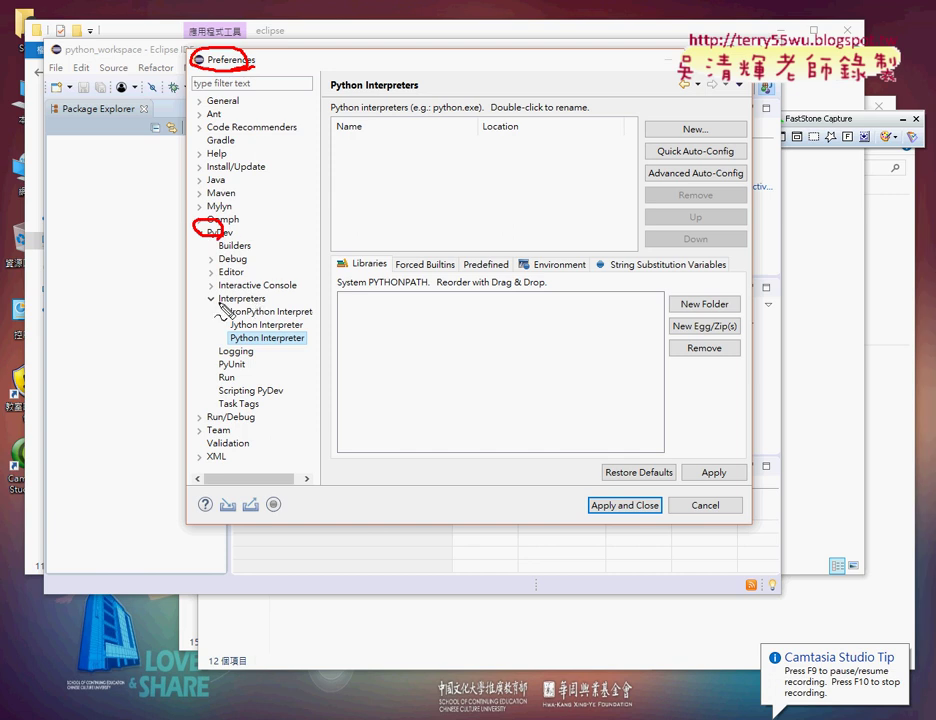
pyautogui.moveTo(226, 307); pyautogui.dragTo(267, 318)
pyautogui.moveTo(249, 359)
pyautogui.mouseDown()
pyautogui.moveTo(283, 340)
pyautogui.moveTo(298, 345)
pyautogui.mouseUp()
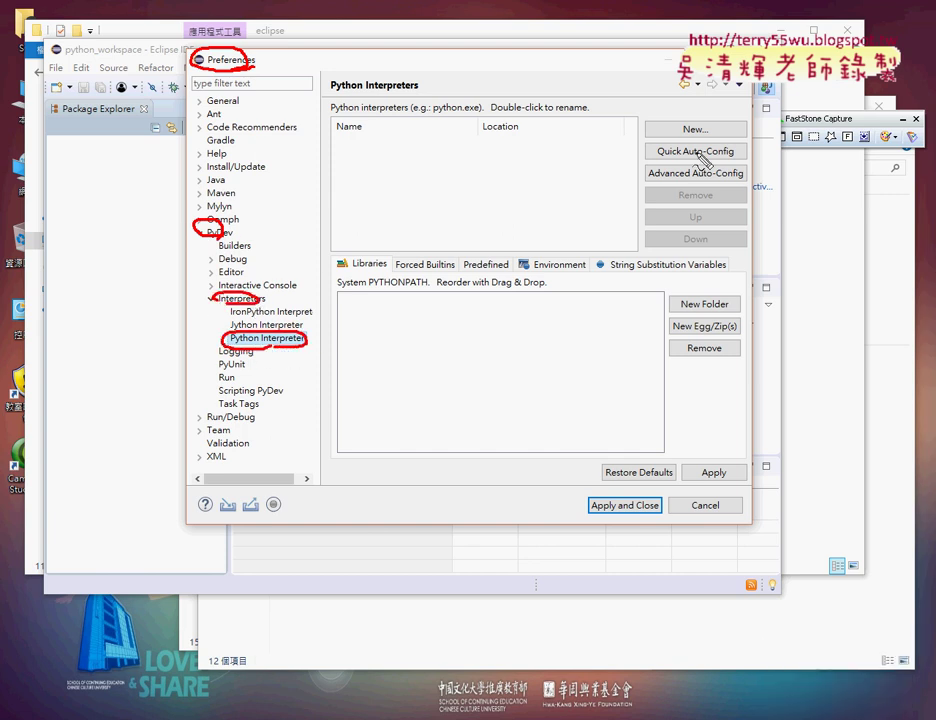
pyautogui.moveTo(700, 122)
pyautogui.mouseDown()
pyautogui.moveTo(660, 130)
pyautogui.moveTo(690, 122)
pyautogui.moveTo(700, 140)
pyautogui.mouseUp()
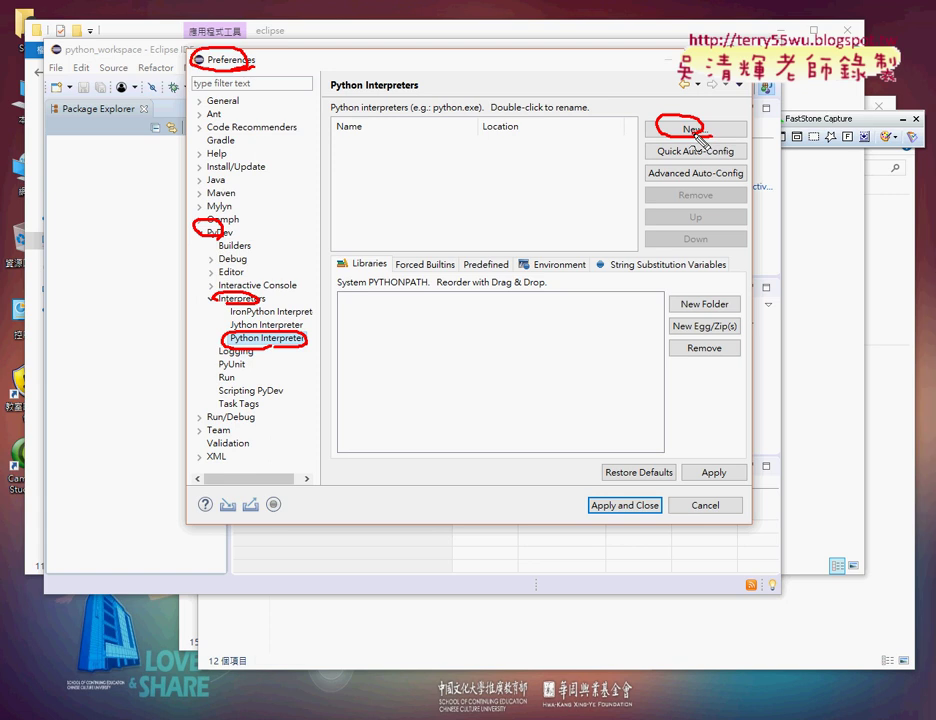
# Step: Add a new Python interpreter and choose D:\Python37-32\python.exe as its executable
pyautogui.press('Escape')
pyautogui.click(695, 132)
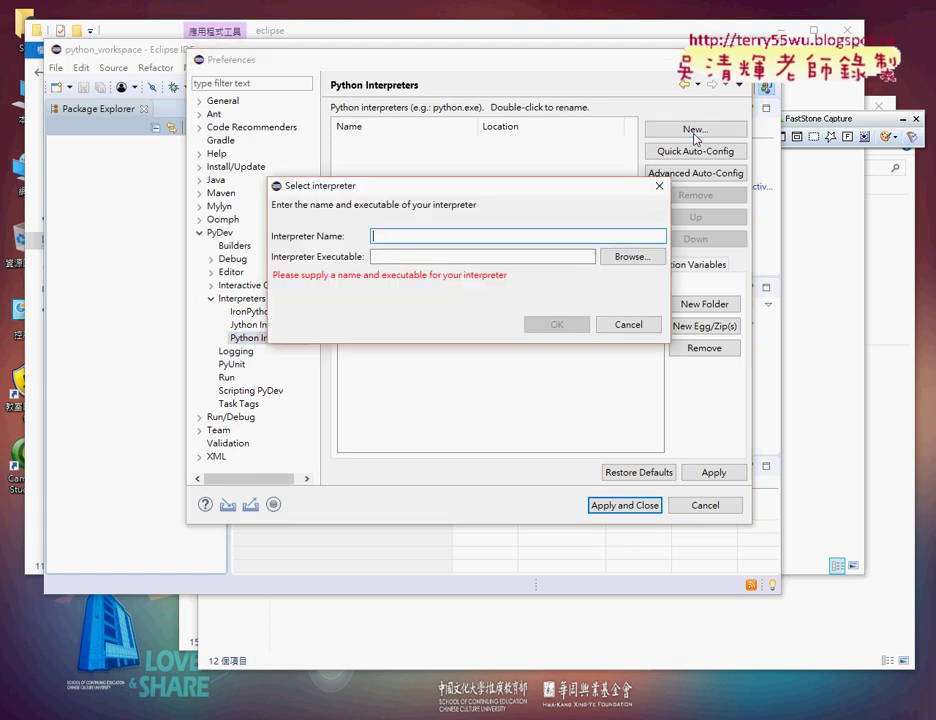
pyautogui.click(625, 260)
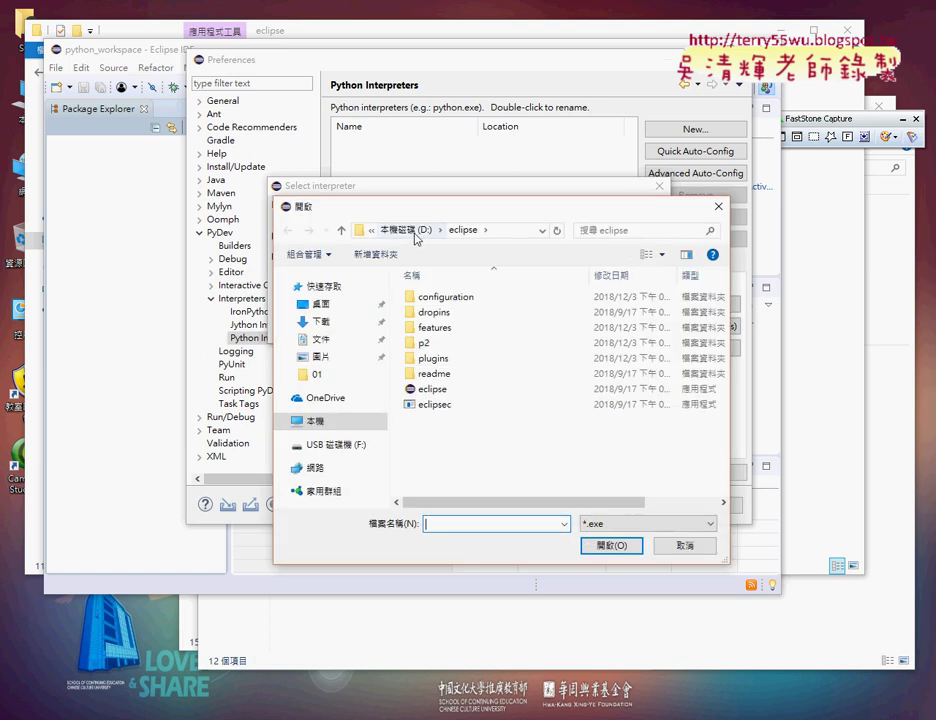
pyautogui.click(410, 230)
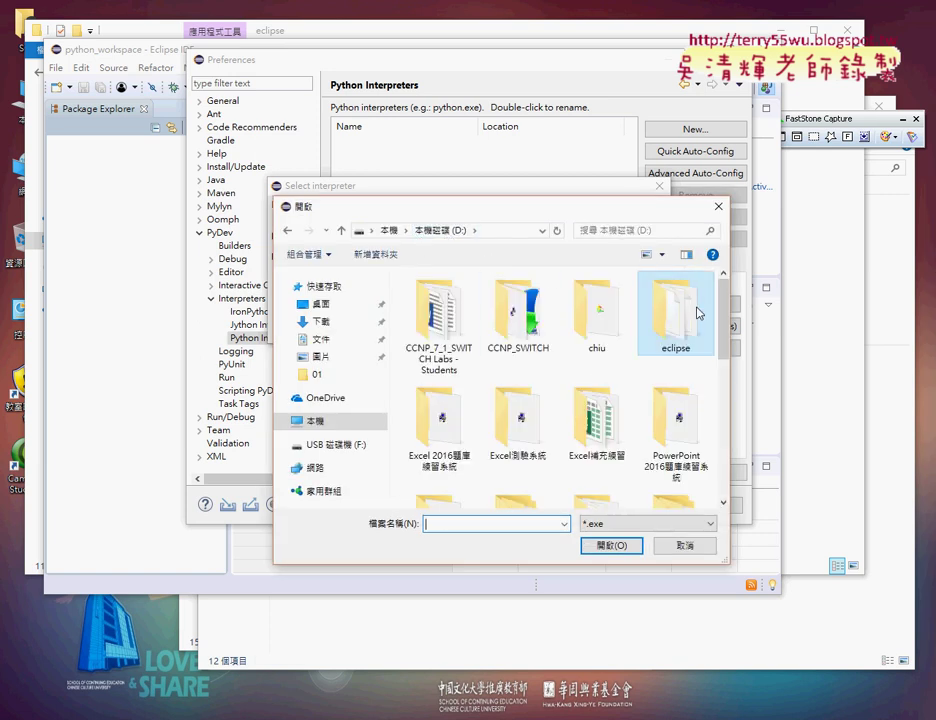
pyautogui.moveTo(725, 313); pyautogui.dragTo(735, 383)
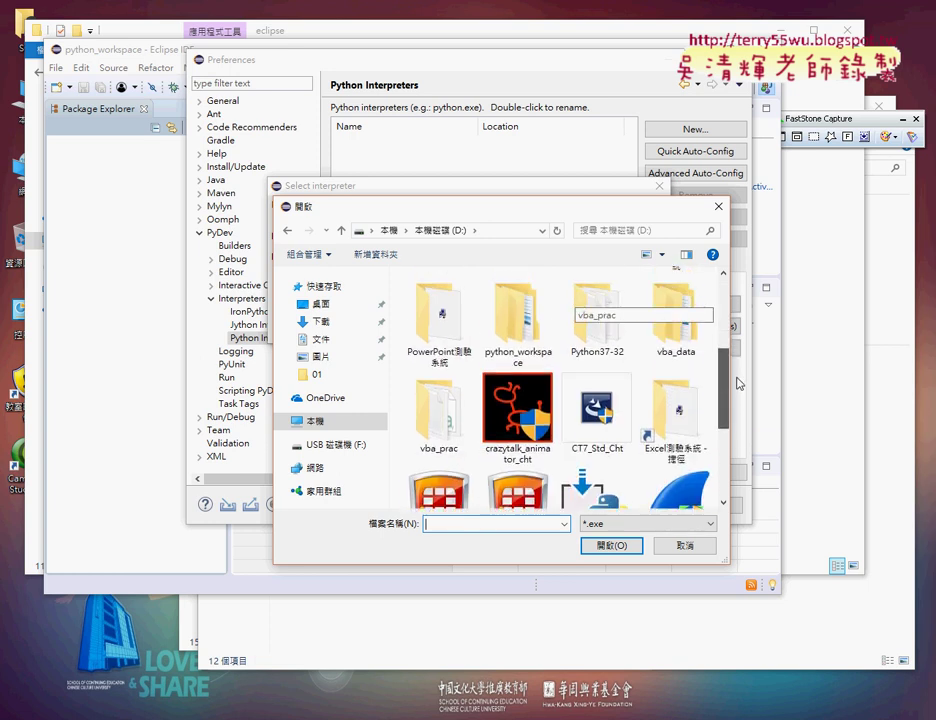
pyautogui.doubleClick(600, 326)
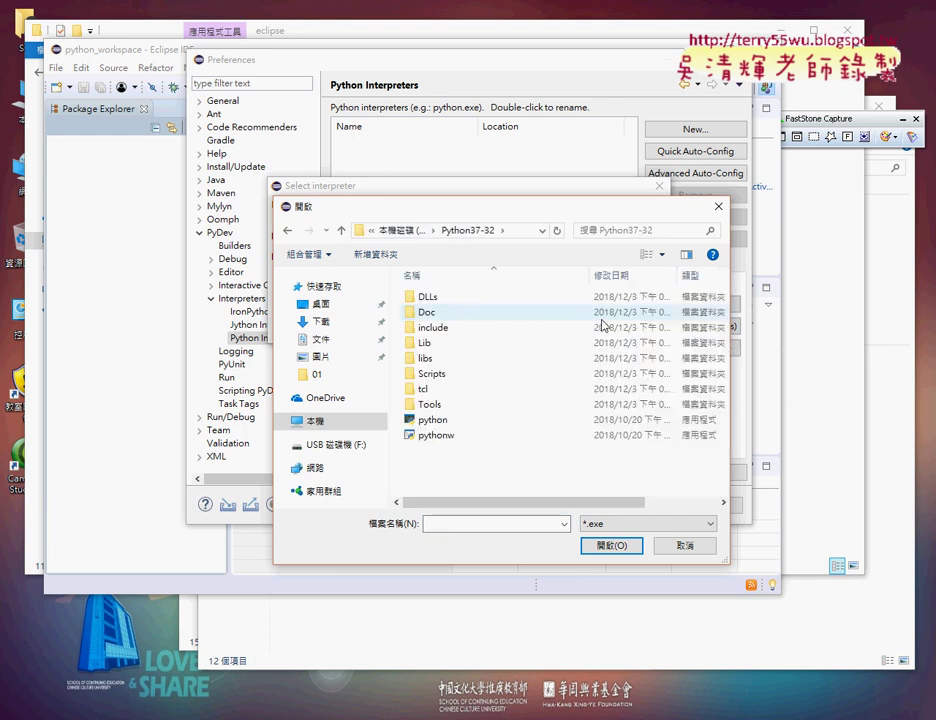
pyautogui.click(432, 421)
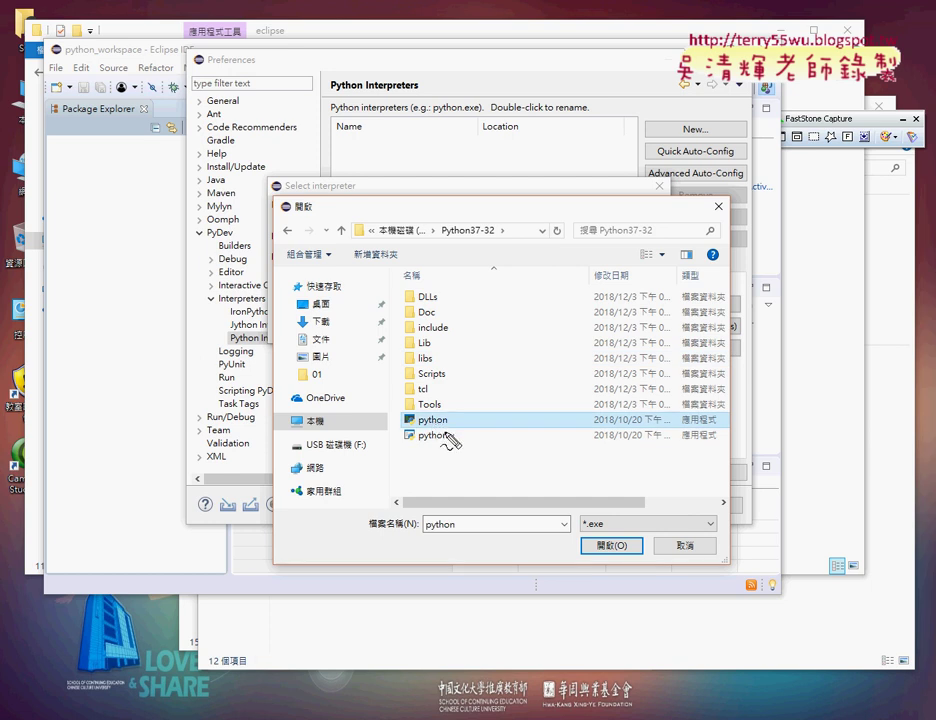
pyautogui.moveTo(458, 412)
pyautogui.mouseDown()
pyautogui.moveTo(412, 428)
pyautogui.moveTo(456, 410)
pyautogui.mouseUp()
pyautogui.moveTo(455, 207)
pyautogui.mouseDown()
pyautogui.moveTo(383, 236)
pyautogui.moveTo(470, 210)
pyautogui.mouseUp()
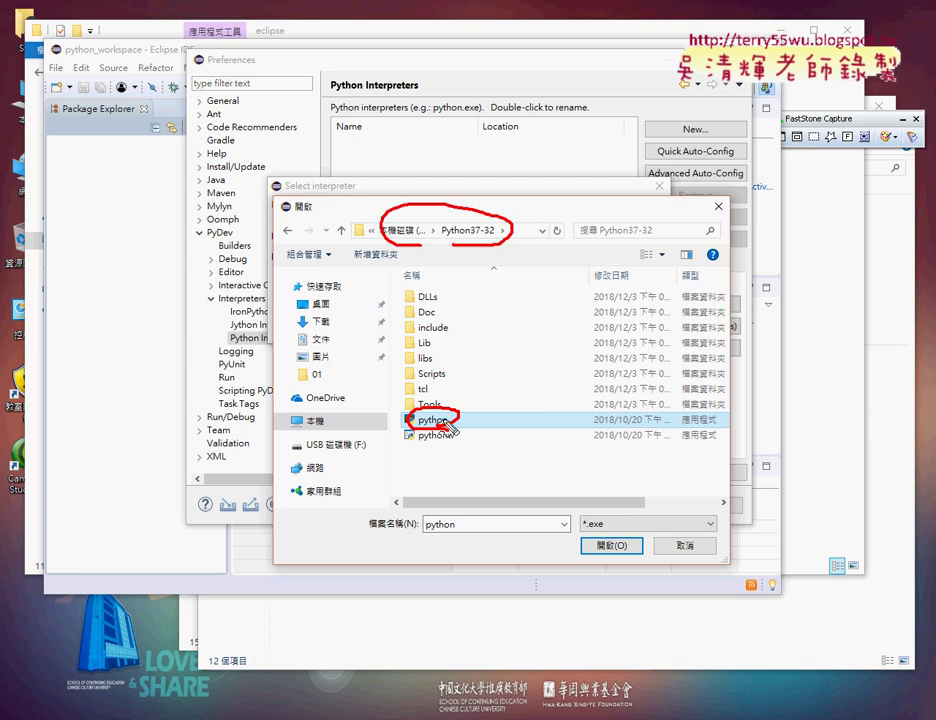
pyautogui.press('Escape')
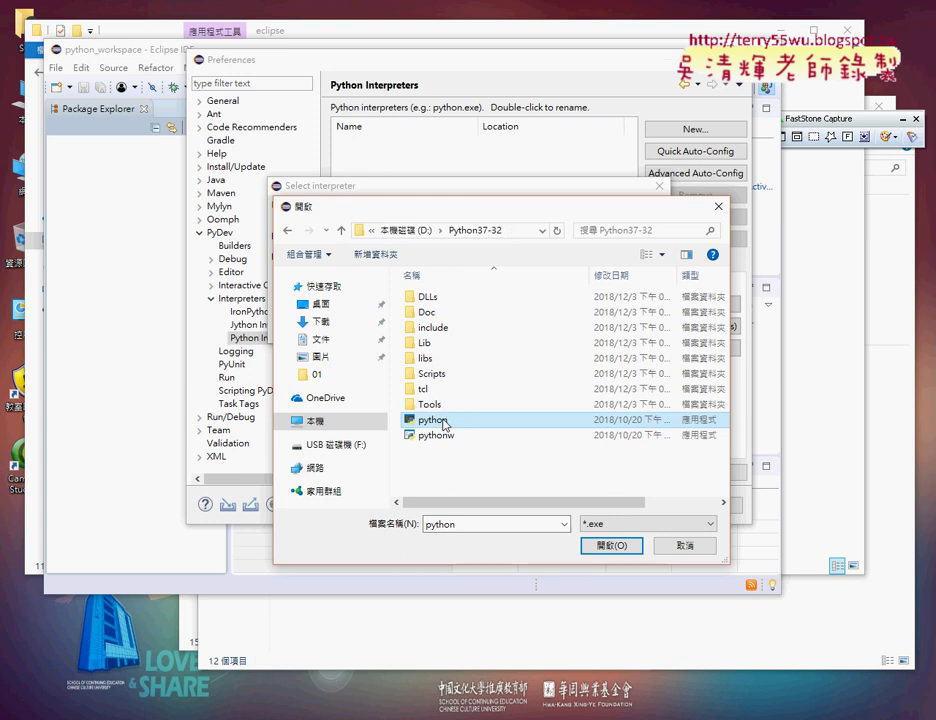
pyautogui.click(622, 548)
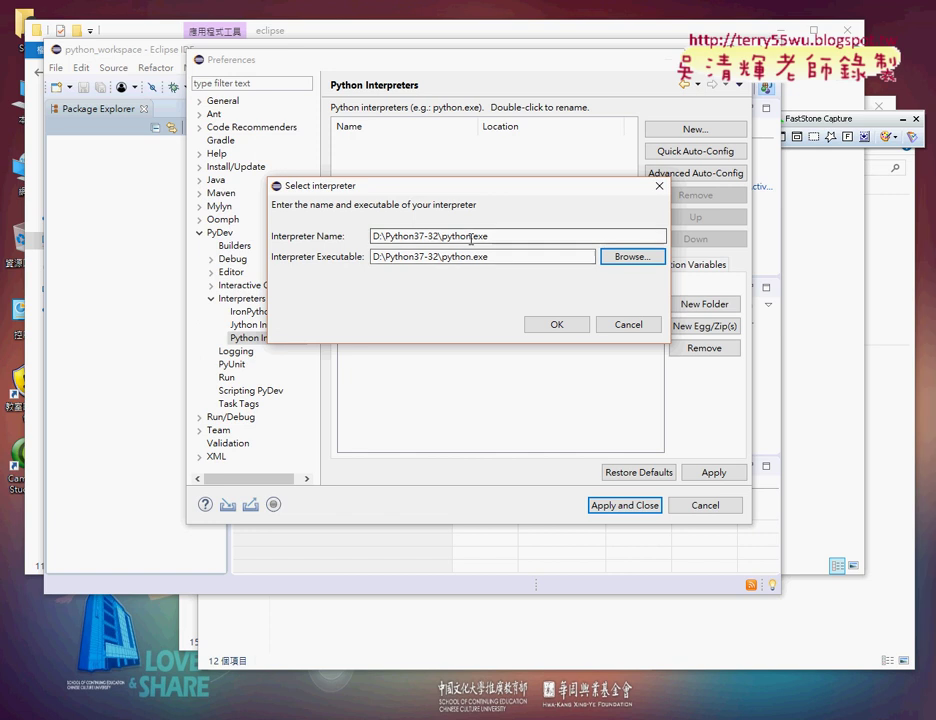
# Step: Accept the interpreter with all suggested Python37-32 folders added to the system PYTHONPATH, and apply and close the preferences
pyautogui.click(573, 328)
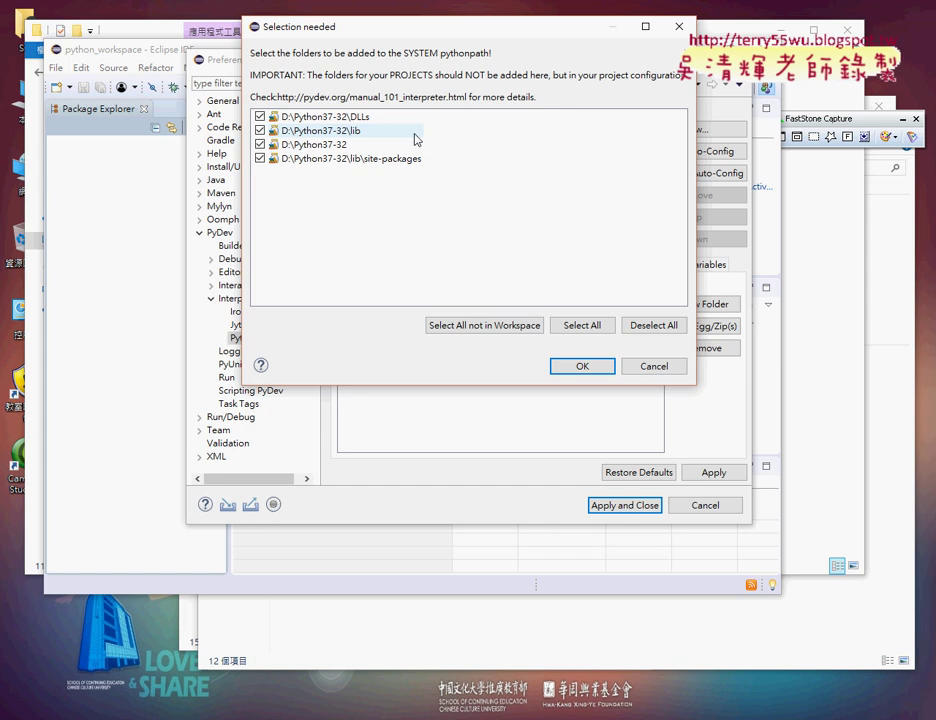
pyautogui.click(586, 368)
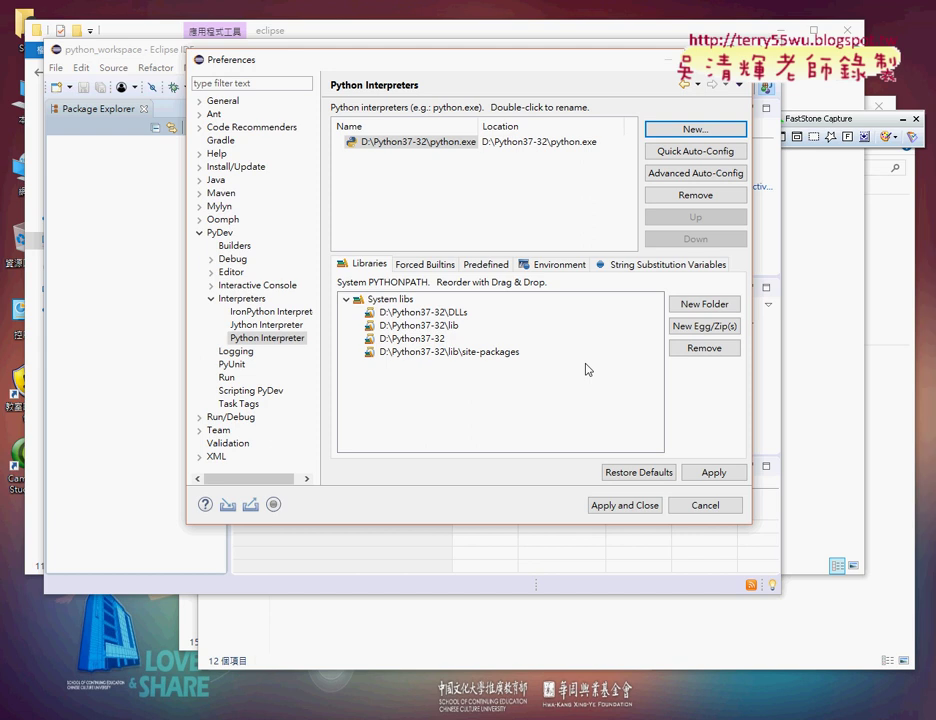
pyautogui.moveTo(474, 369)
pyautogui.mouseDown()
pyautogui.moveTo(360, 377)
pyautogui.moveTo(485, 351)
pyautogui.mouseUp()
pyautogui.moveTo(439, 190)
pyautogui.mouseDown()
pyautogui.moveTo(360, 115)
pyautogui.moveTo(437, 177)
pyautogui.mouseUp()
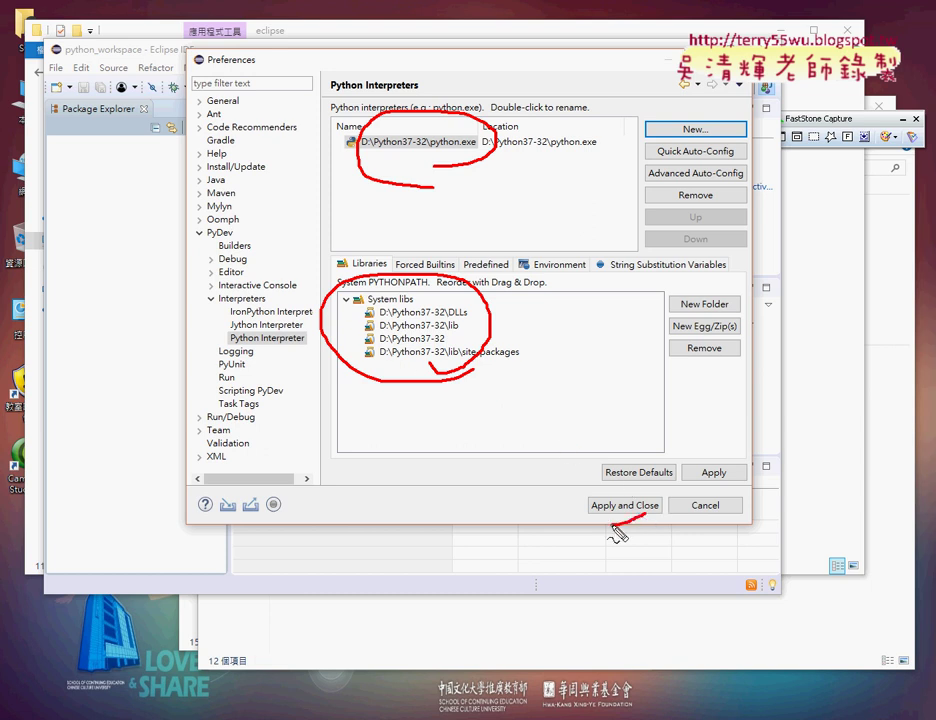
pyautogui.moveTo(645, 497); pyautogui.dragTo(630, 495)
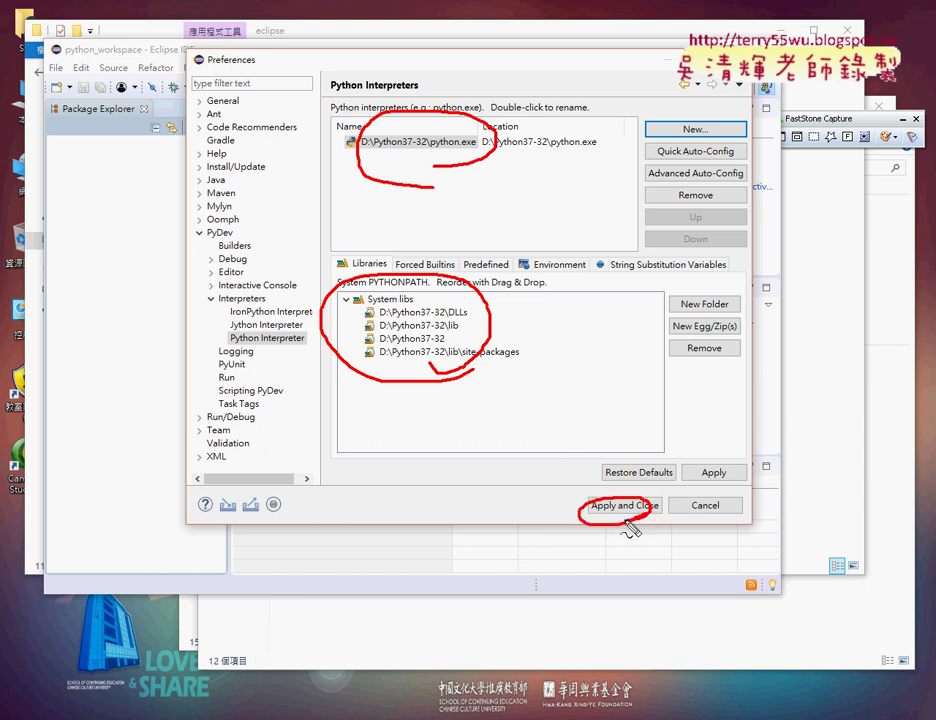
pyautogui.press('Escape')
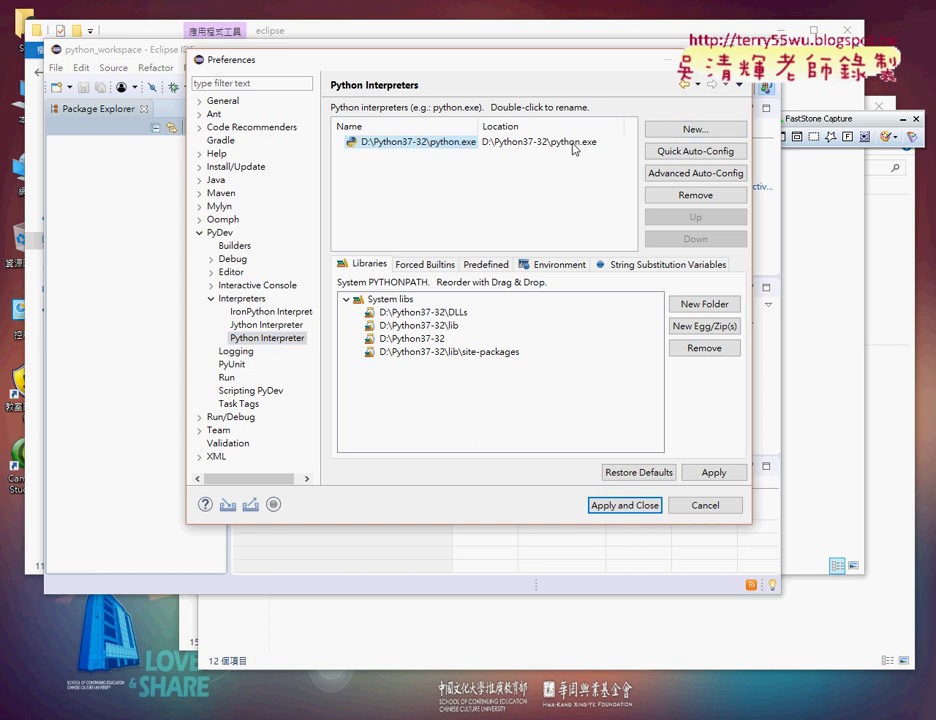
pyautogui.click(641, 514)
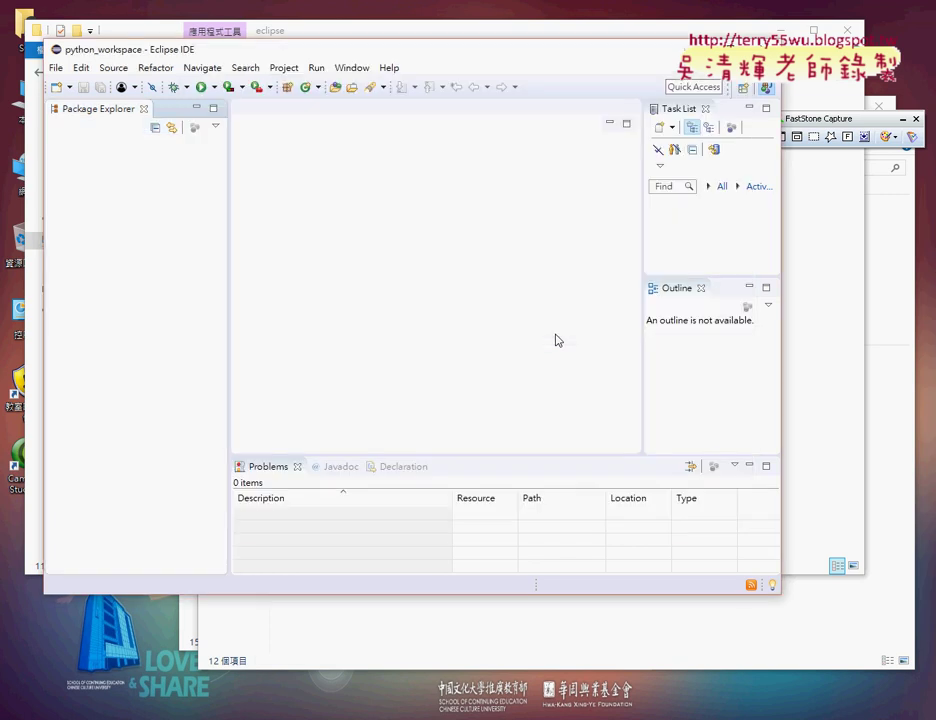
# Step: Start a new PyDev Project, allowing Eclipse through the Windows Defender firewall on private networks
pyautogui.click(56, 67)
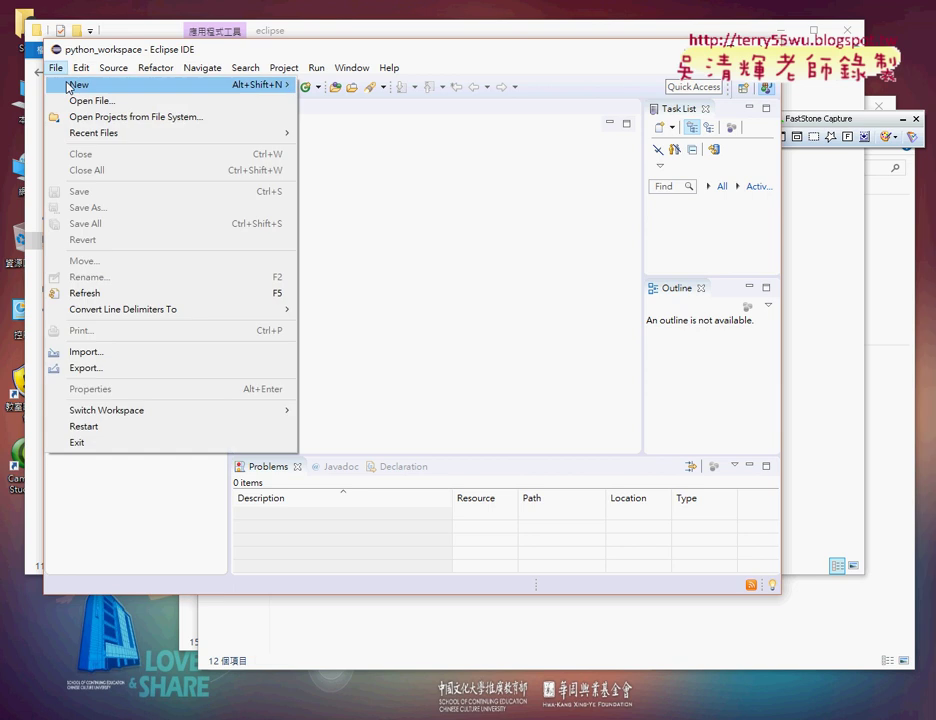
pyautogui.moveTo(161, 88)
pyautogui.click(355, 101)
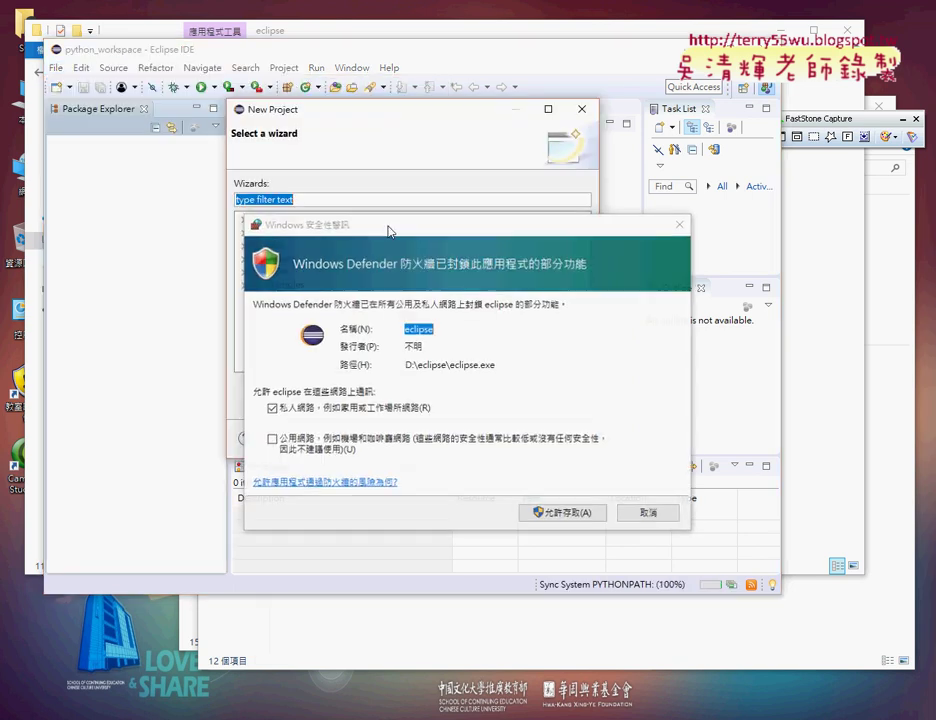
pyautogui.click(560, 512)
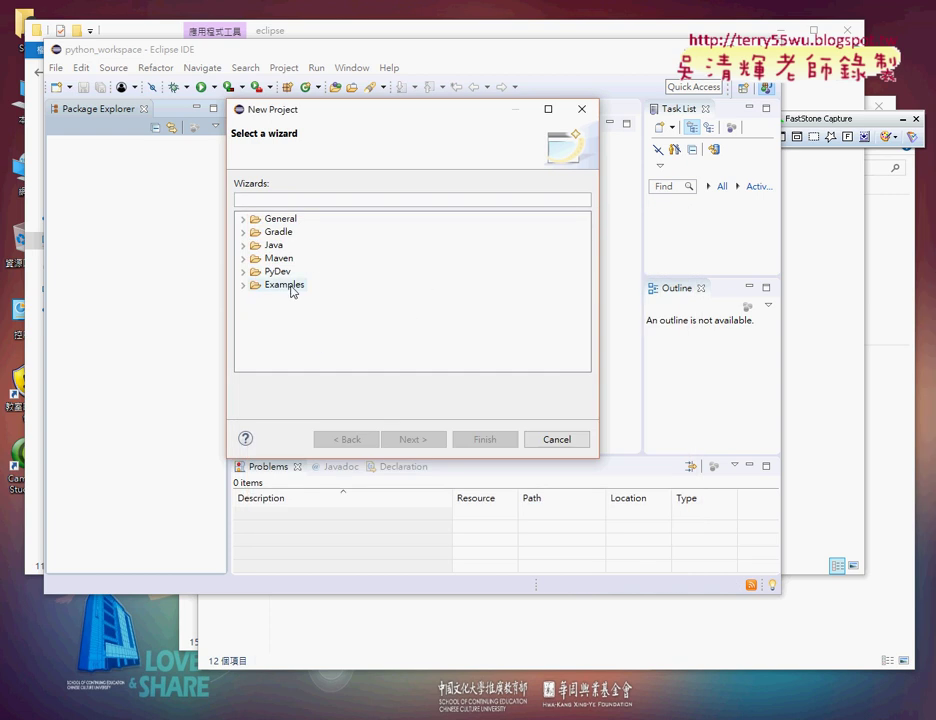
pyautogui.click(244, 271)
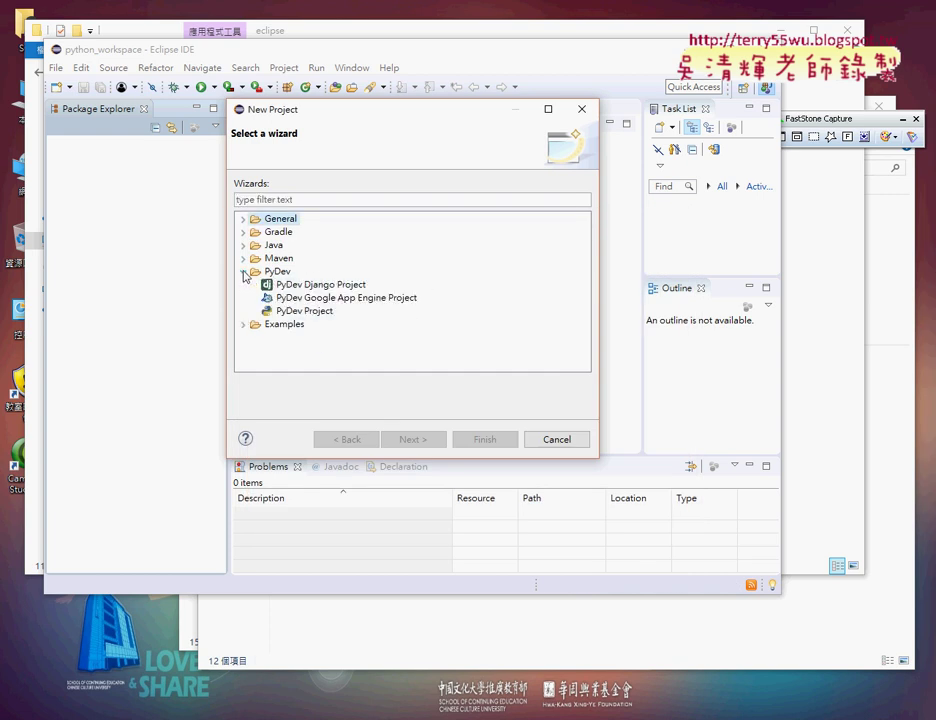
pyautogui.click(303, 312)
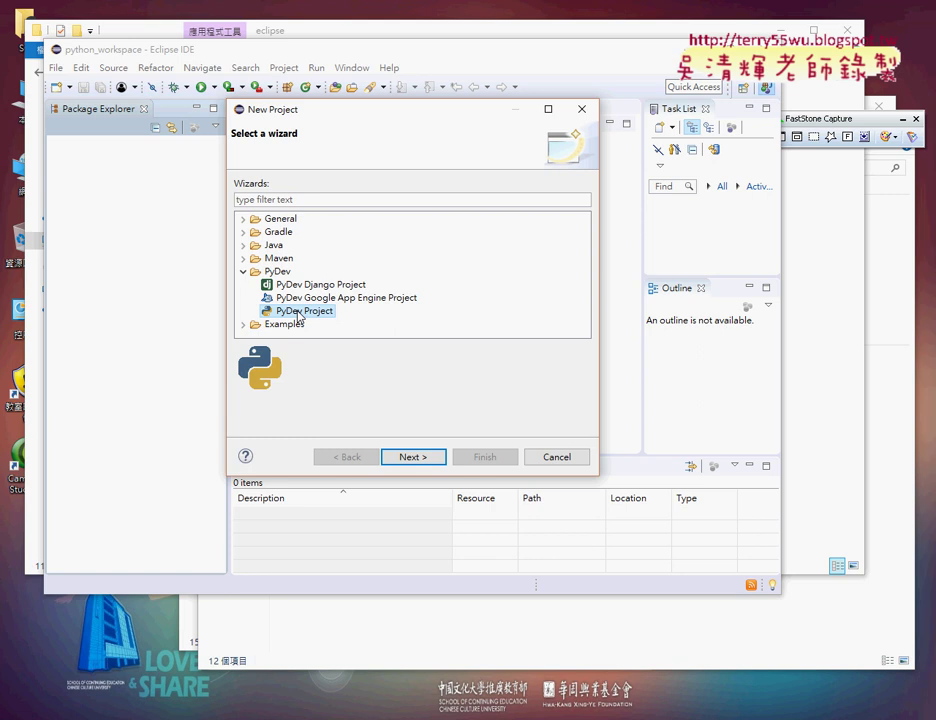
pyautogui.click(429, 457)
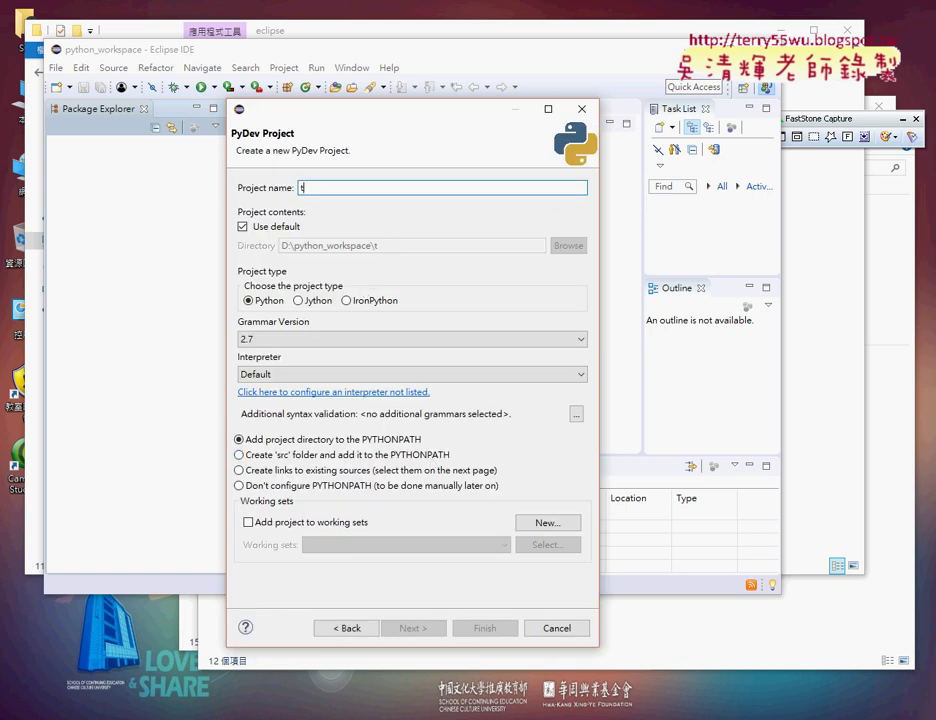
# Step: Name the project test, set the grammar version to 3.6, and choose to create a src folder and add it to the PYTHONPATH
pyautogui.write('test')
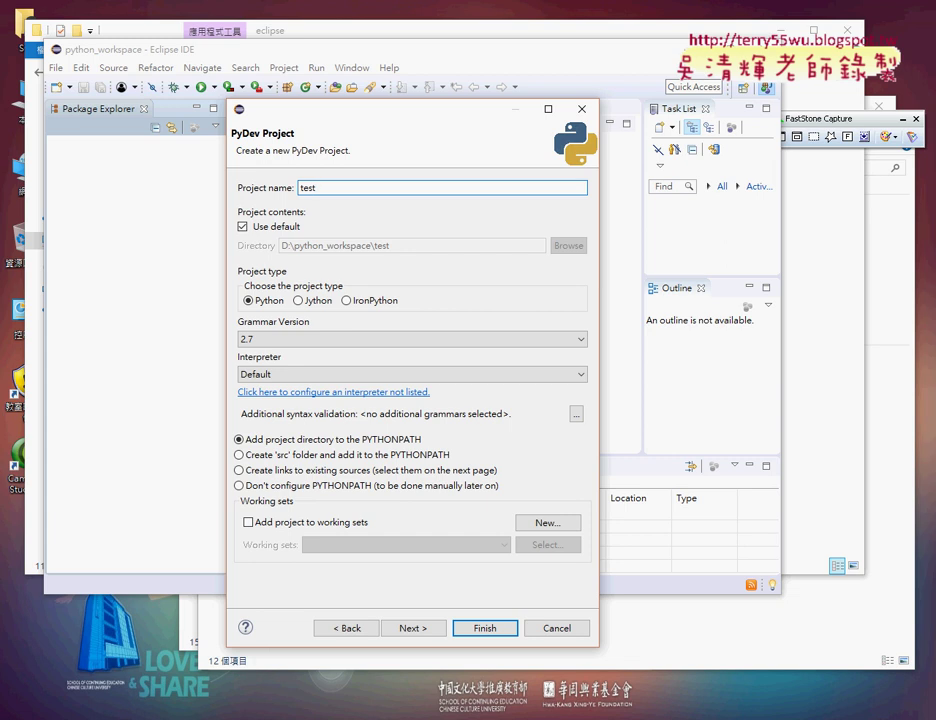
pyautogui.click(260, 340)
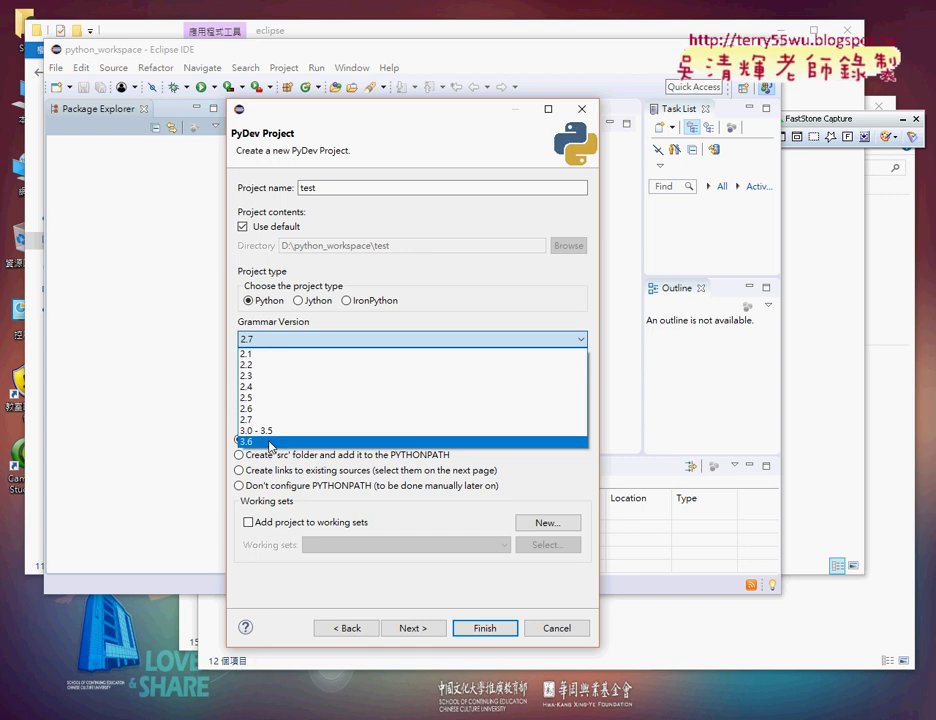
pyautogui.click(269, 442)
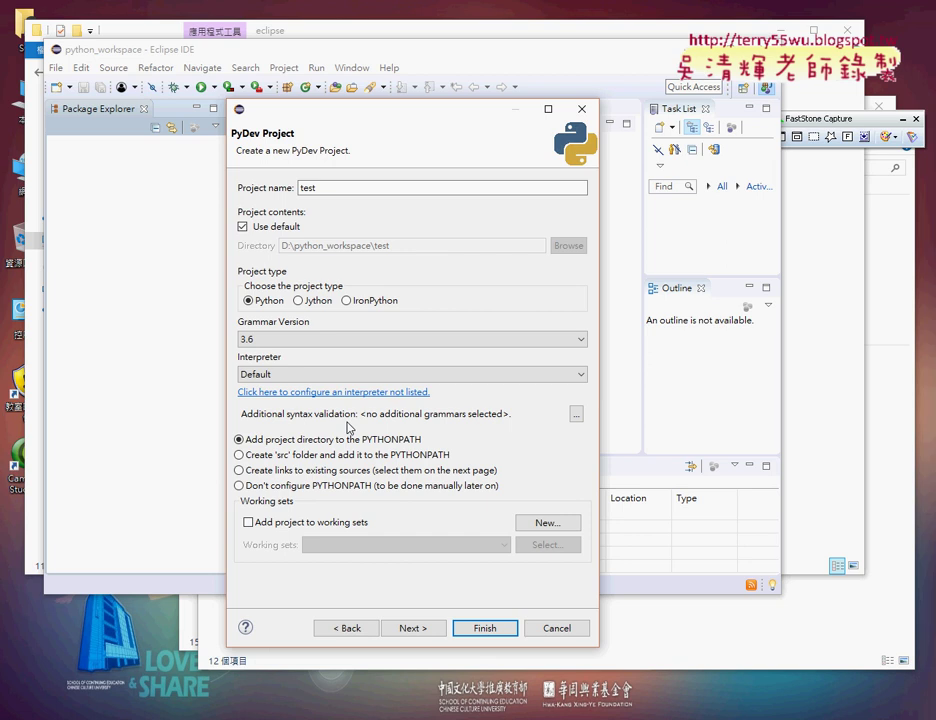
pyautogui.click(254, 458)
pyautogui.moveTo(236, 456)
pyautogui.mouseDown()
pyautogui.moveTo(340, 464)
pyautogui.moveTo(456, 446)
pyautogui.moveTo(310, 446)
pyautogui.moveTo(240, 472)
pyautogui.mouseUp()
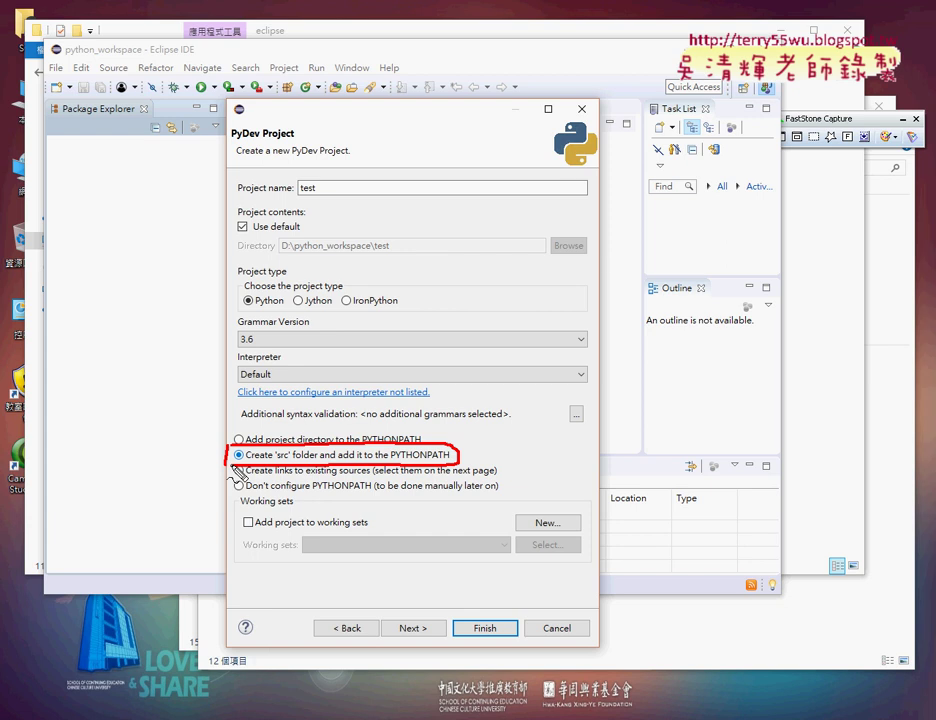
pyautogui.press('Escape')
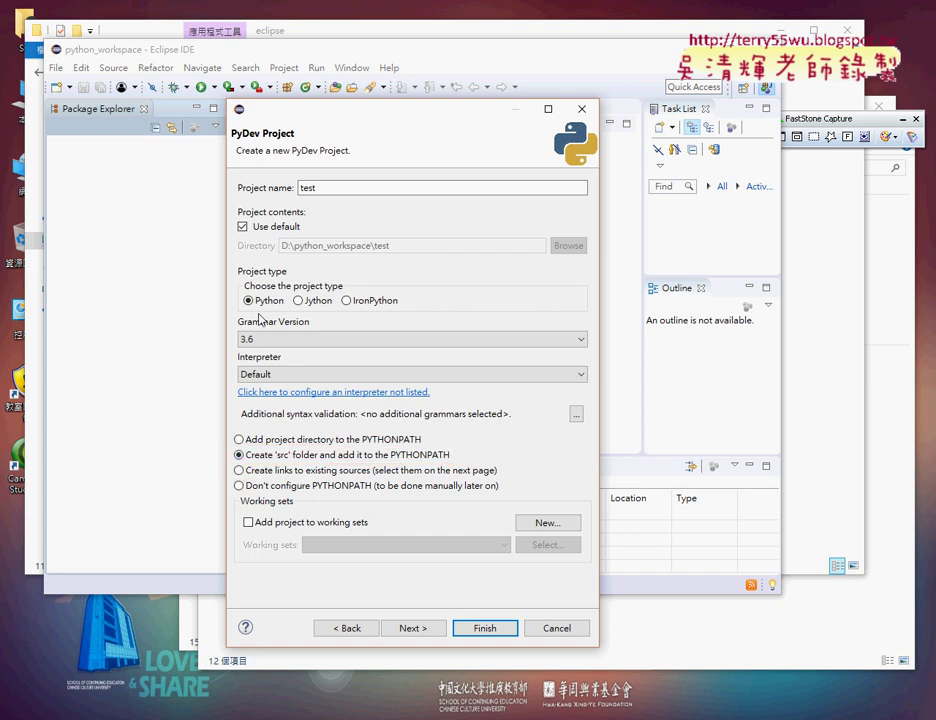
# Step: Finish creating the test project and open the associated PyDev perspective
pyautogui.doubleClick(317, 189)
pyautogui.click(500, 632)
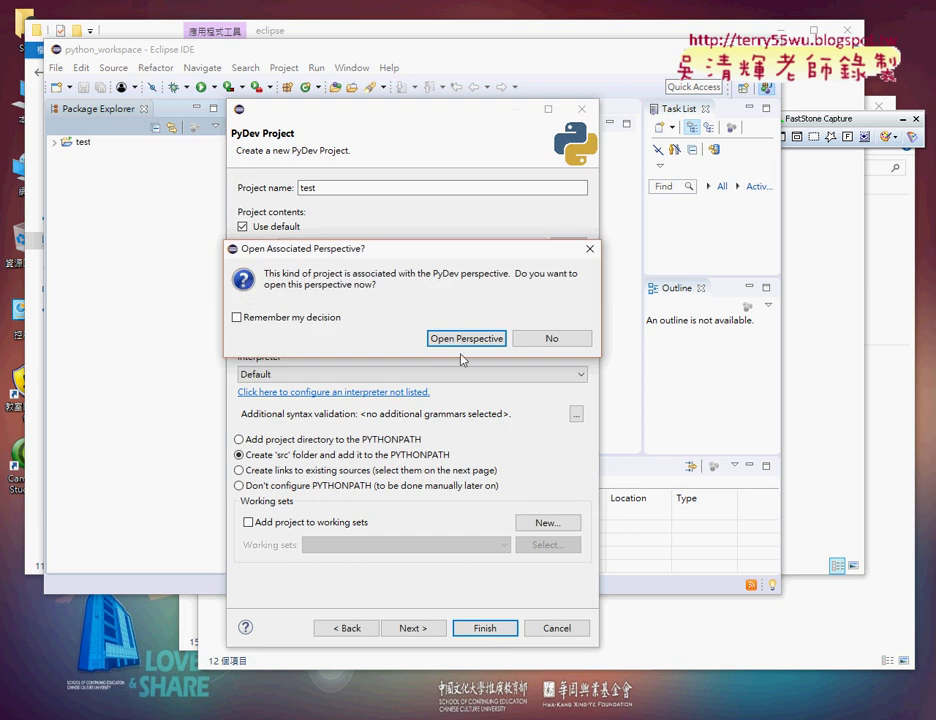
pyautogui.click(463, 340)
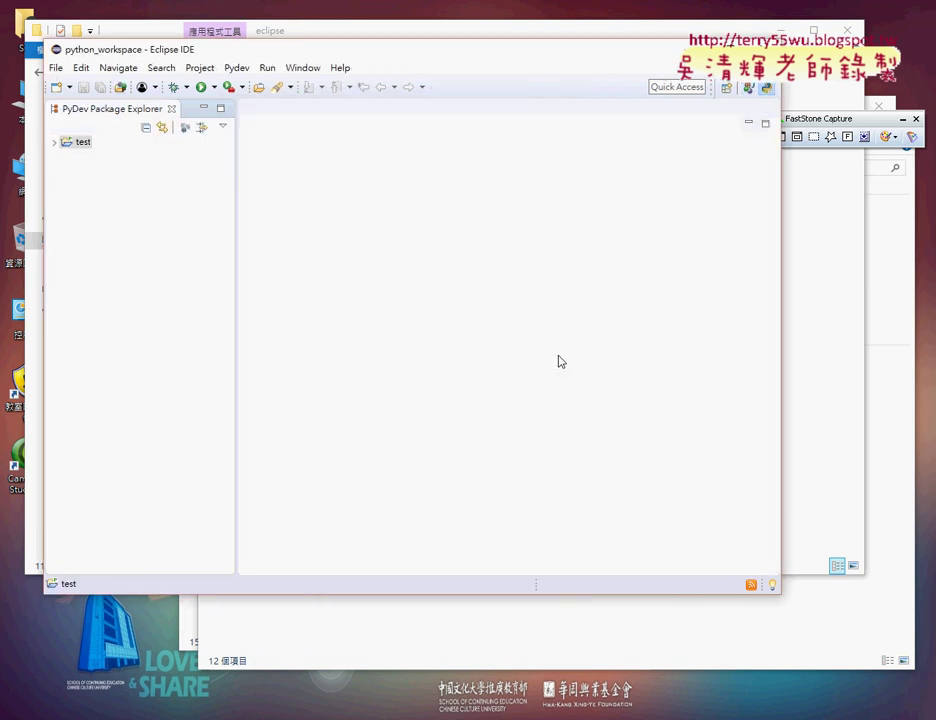
# Step: Create a new PyDev module named p1 in the src folder of the test project
pyautogui.doubleClick(62, 142)
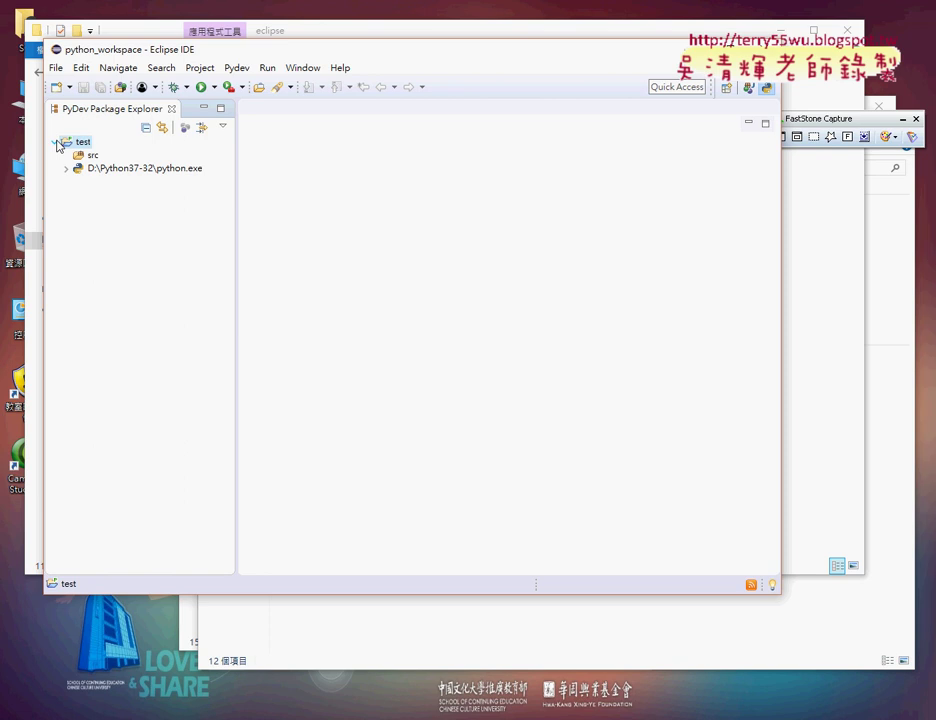
pyautogui.click(80, 156)
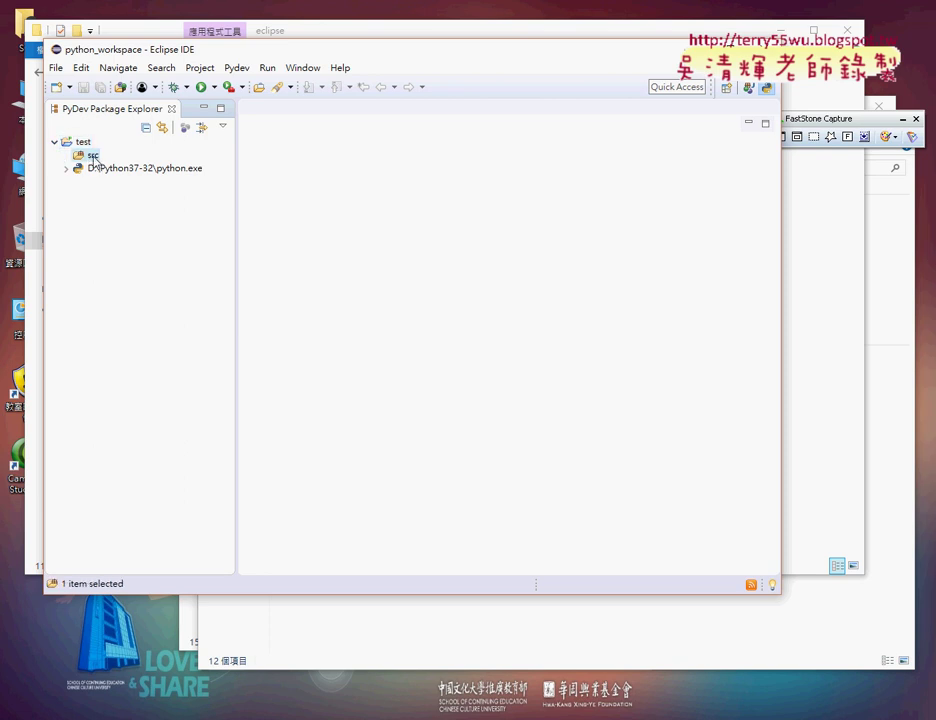
pyautogui.rightClick(93, 158)
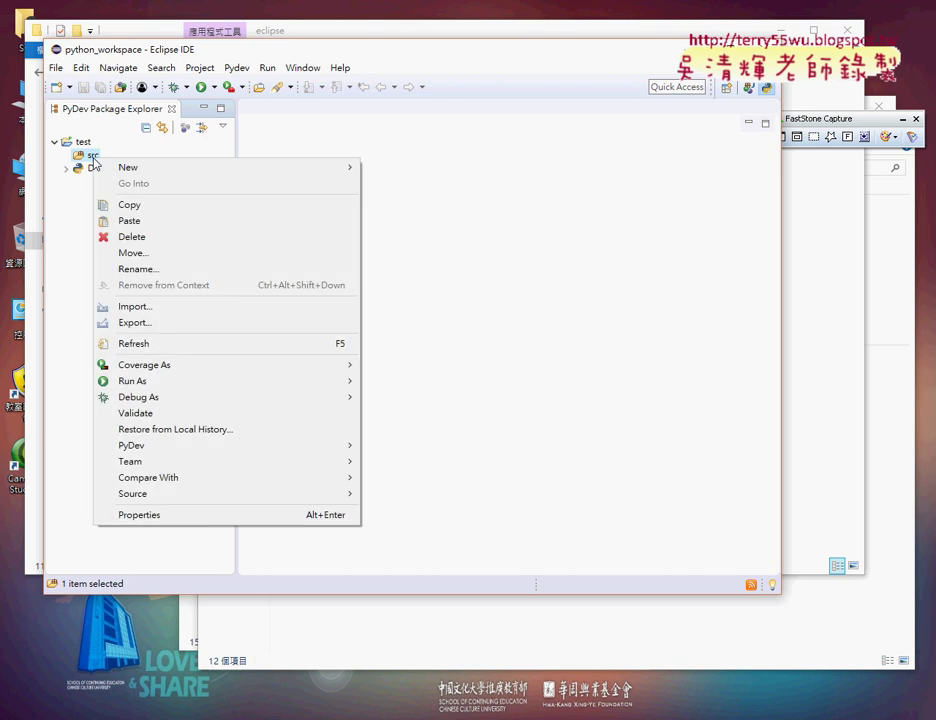
pyautogui.moveTo(127, 167)
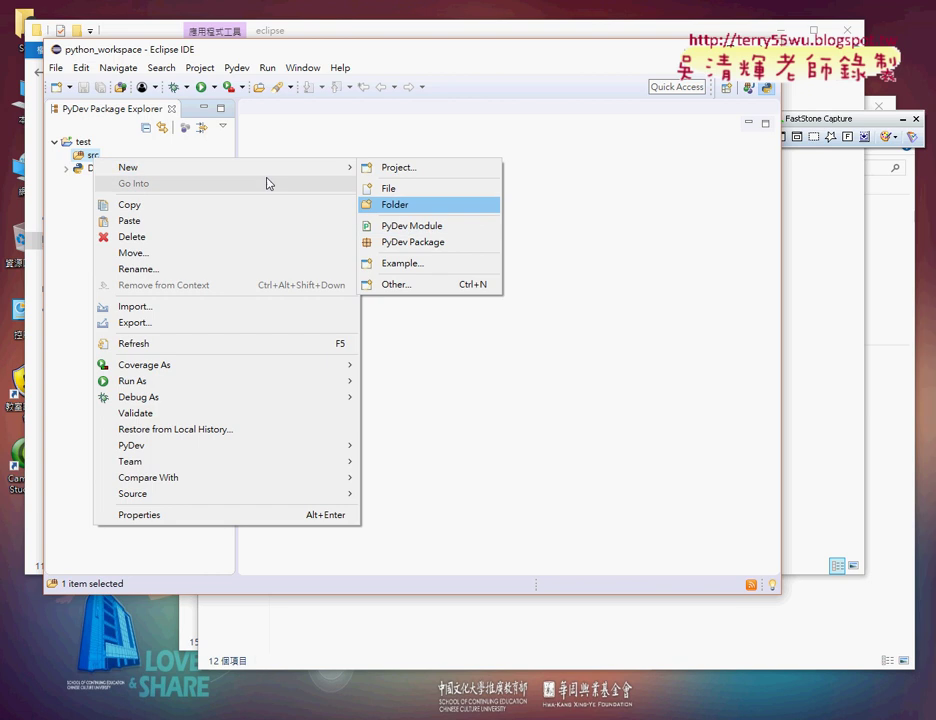
pyautogui.click(425, 233)
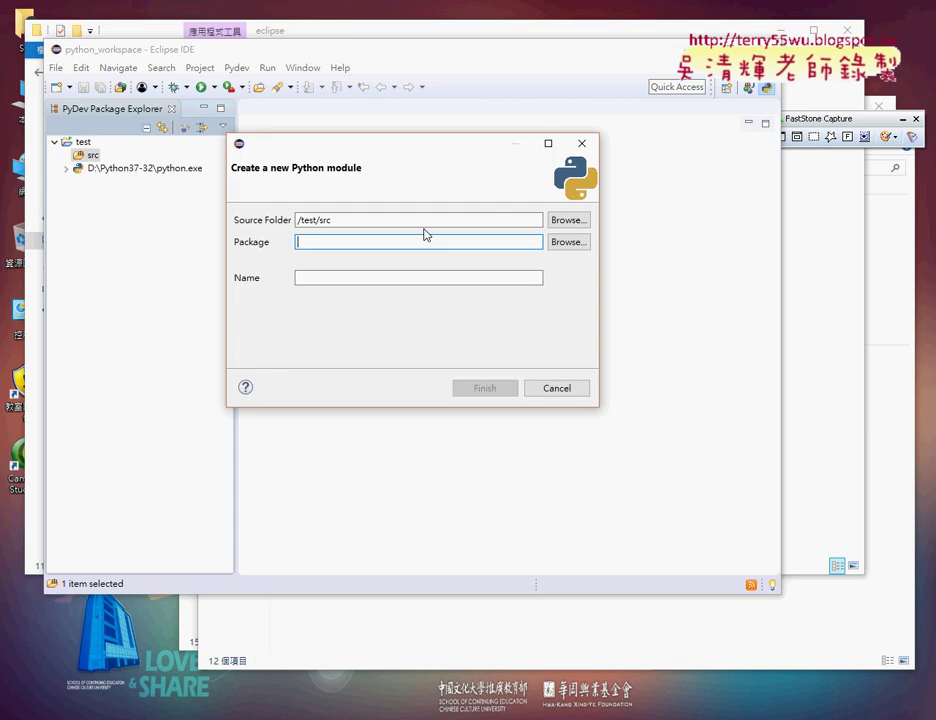
pyautogui.click(383, 280)
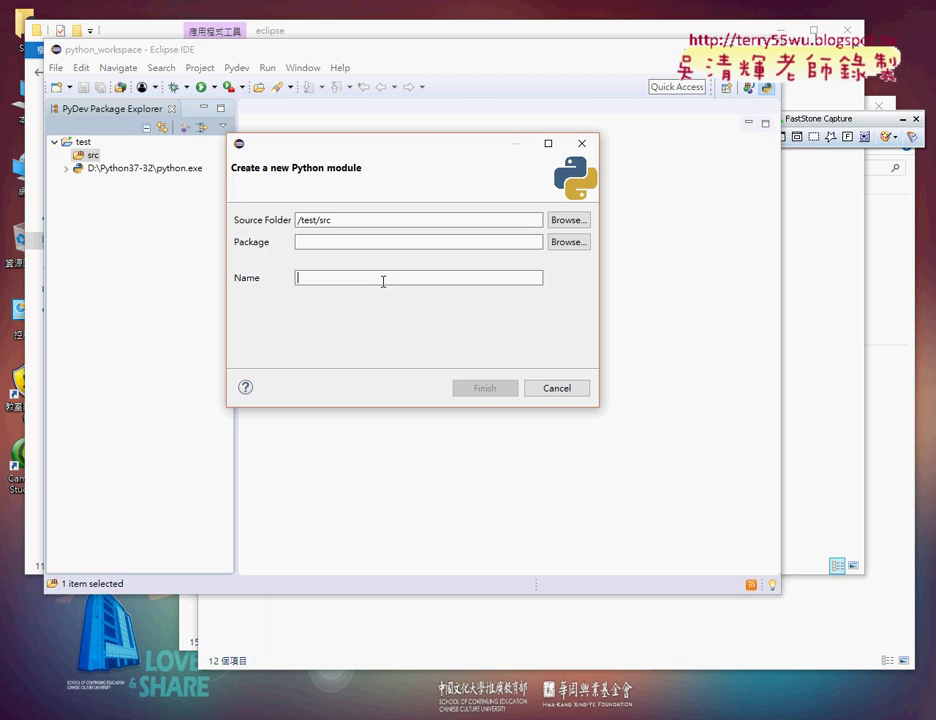
pyautogui.write('p1')
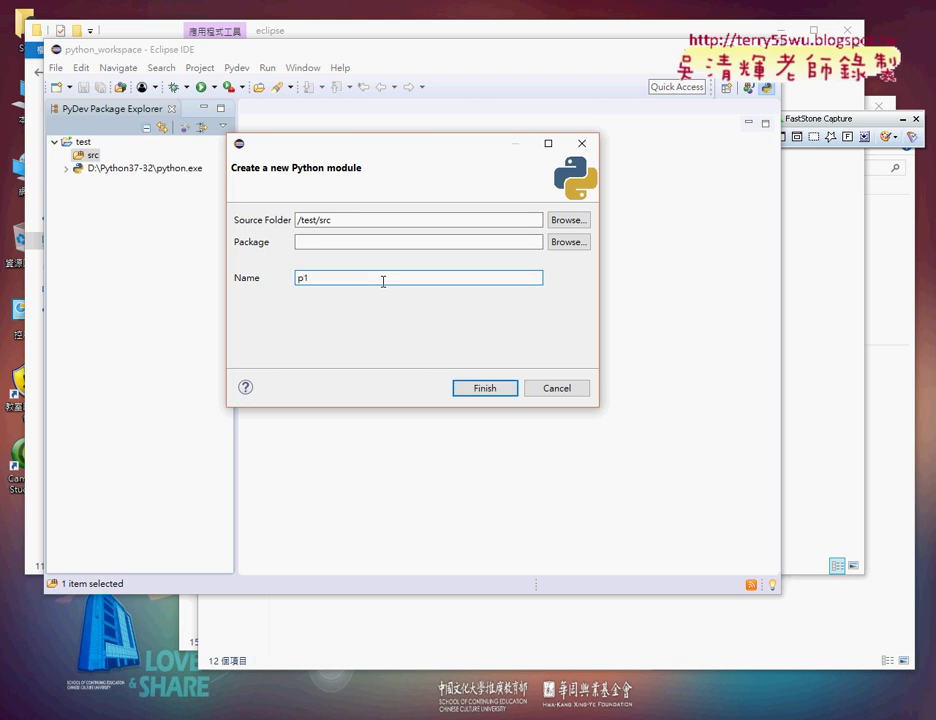
pyautogui.click(480, 388)
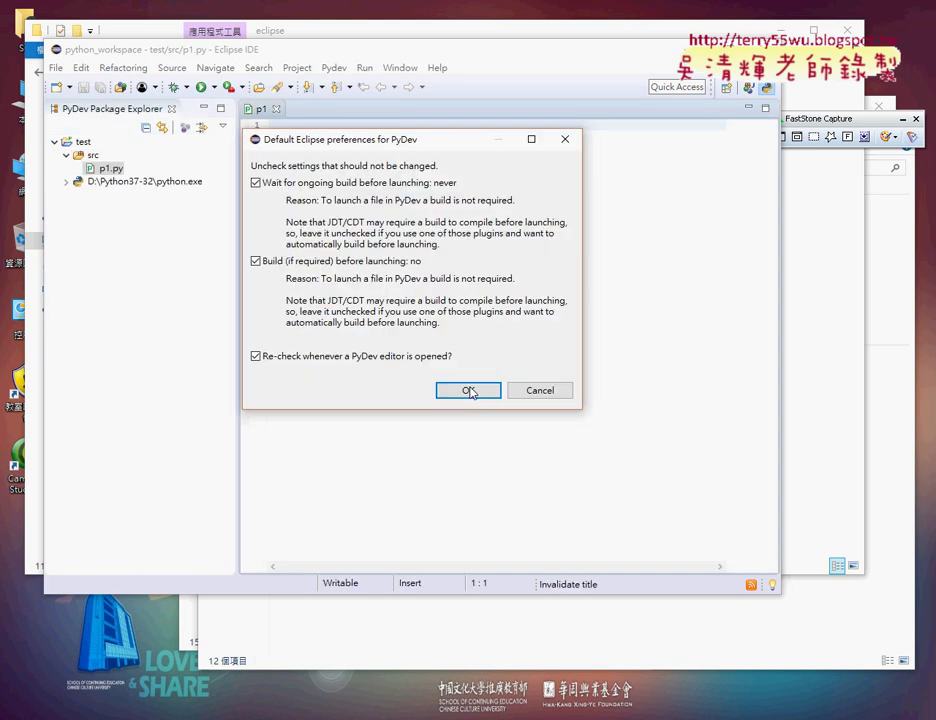
# Step: Accept the default Eclipse preferences for PyDev with all settings checked, and use the <Empty> template for the module
pyautogui.click(470, 391)
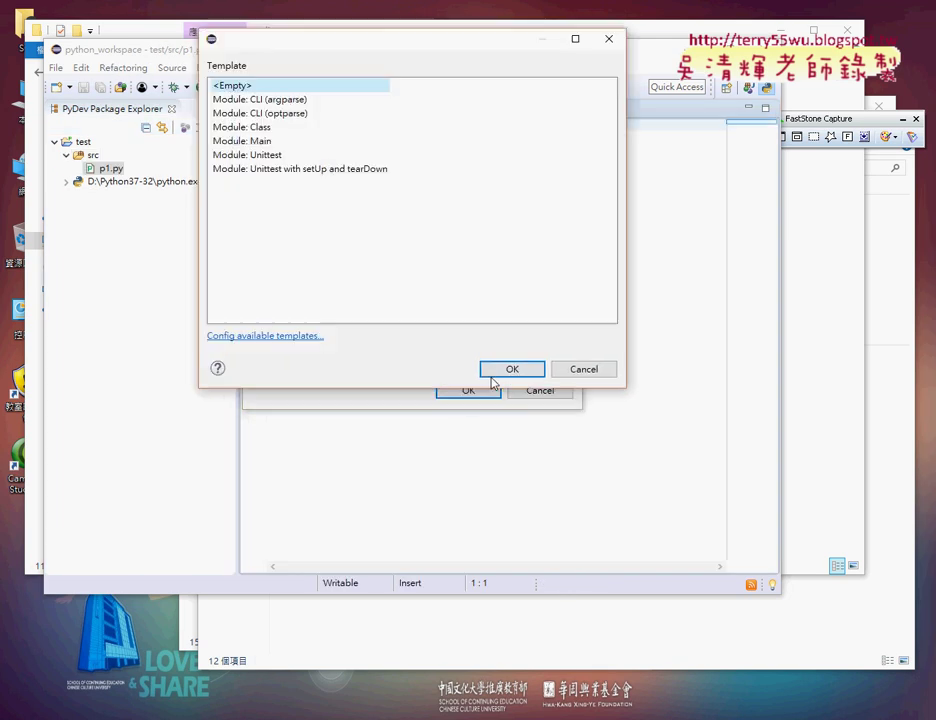
pyautogui.click(510, 370)
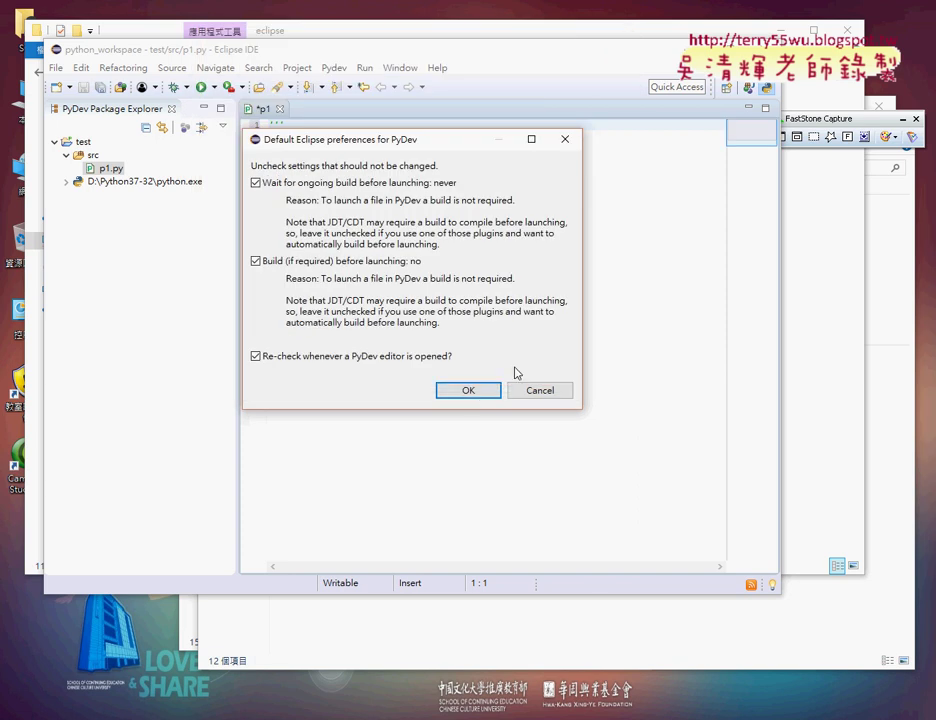
pyautogui.click(470, 391)
# Step: Delete the generated header comment with the creation date and author from p1.py
pyautogui.moveTo(250, 136); pyautogui.dragTo(246, 119)
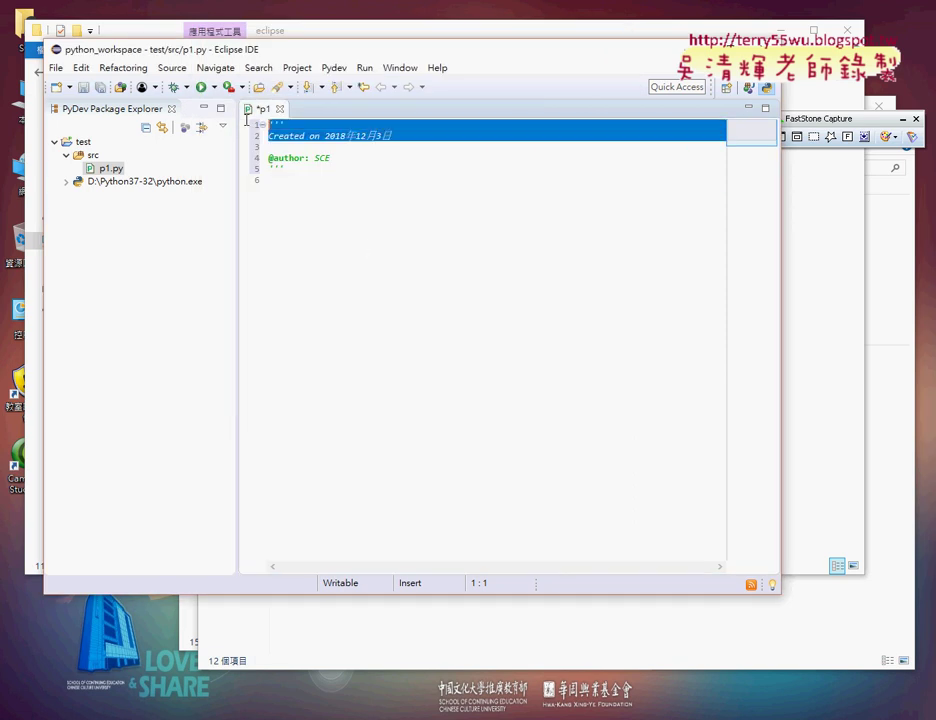
pyautogui.moveTo(300, 182); pyautogui.dragTo(242, 111)
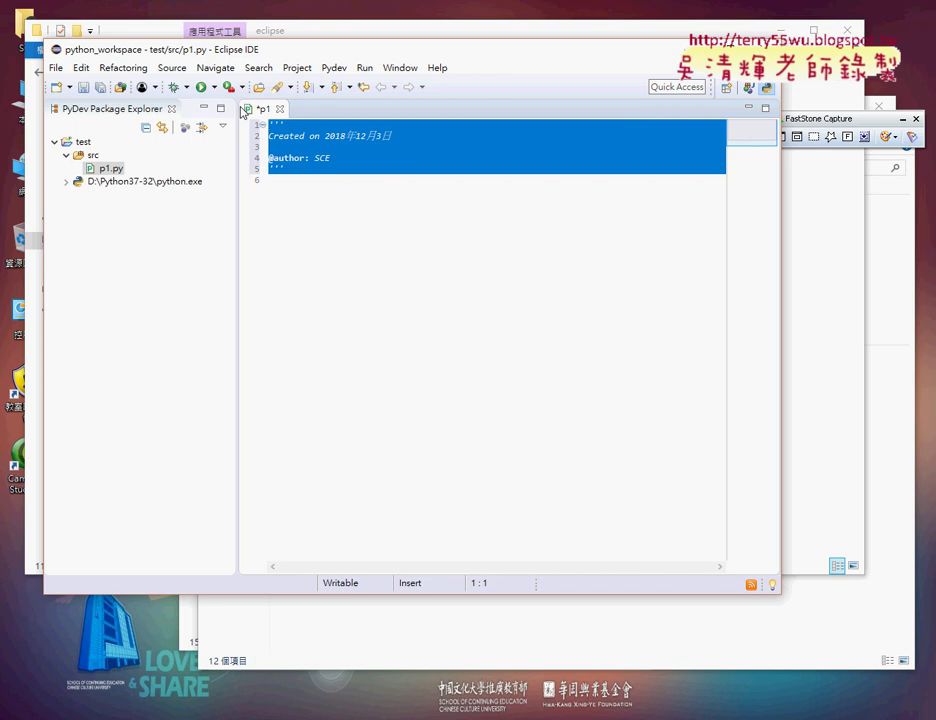
pyautogui.press('BackSpace')
# Step: Write the variable assignments a=3 and b=5 on the first two lines of p1.py
pyautogui.write('a')
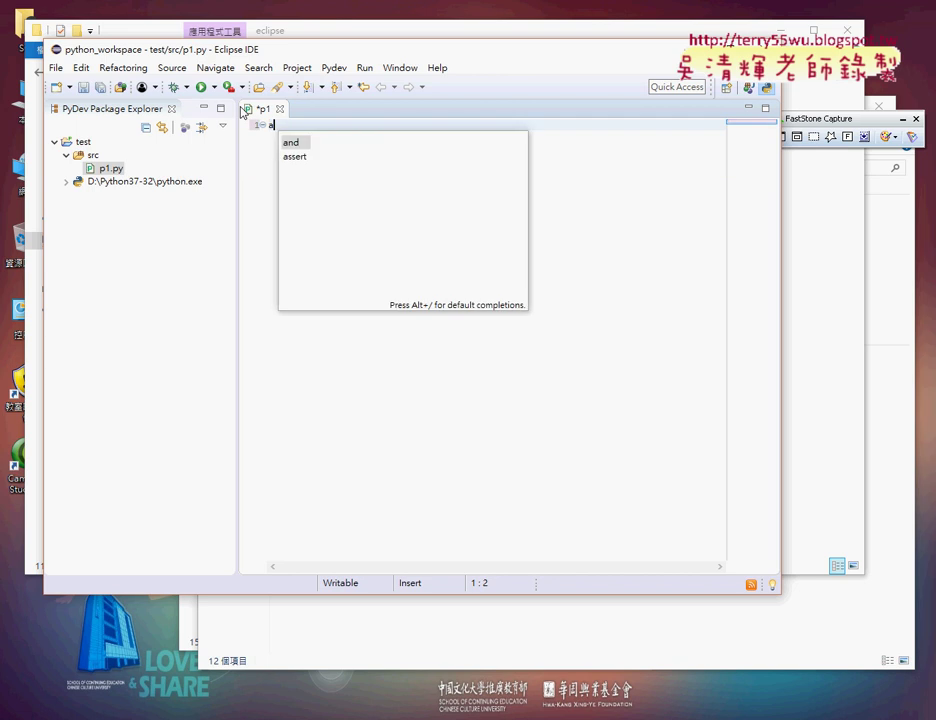
pyautogui.write('=3')
pyautogui.press('Return')
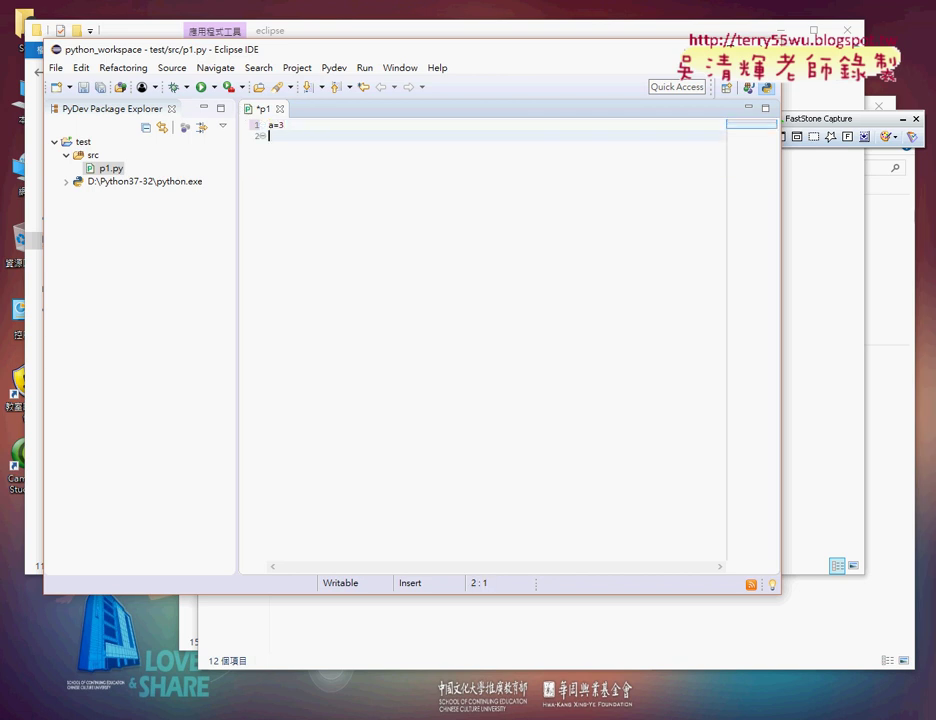
pyautogui.write('b')
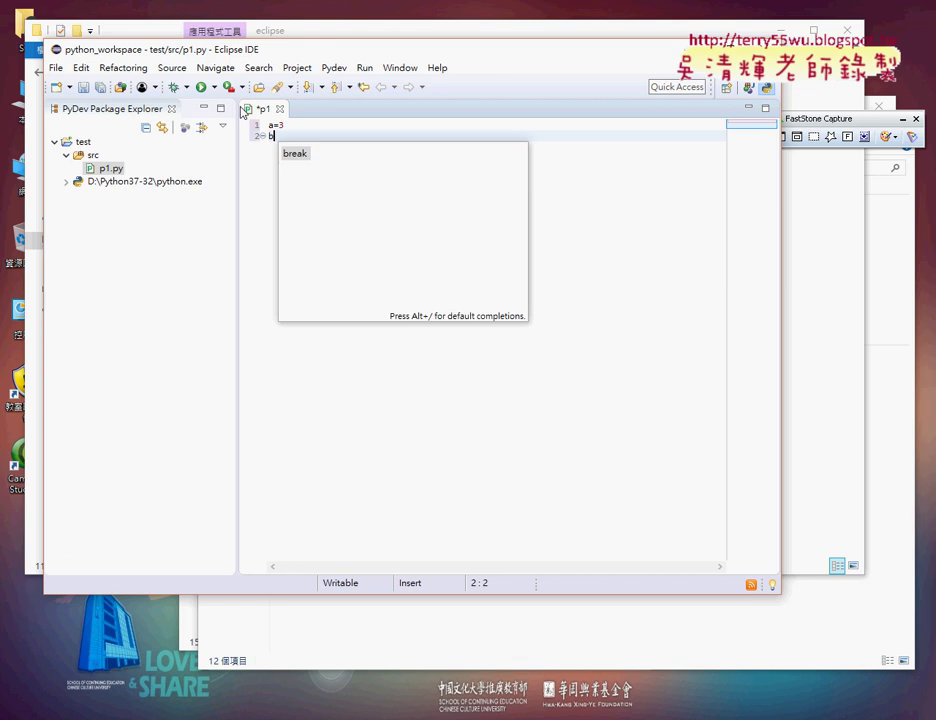
pyautogui.write('=5')
pyautogui.press('Return')
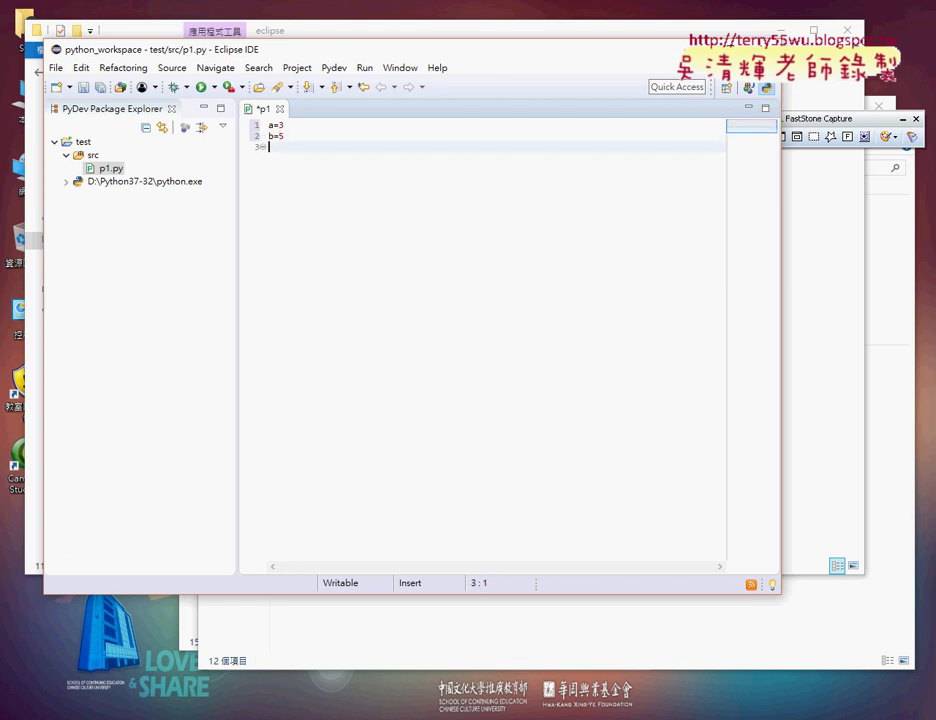
# Step: Add the line sum=a+b below the variables, removing the unwanted break completion after the b
pyautogui.write('sum=')
pyautogui.write('a+b')
pyautogui.press('Return')
pyautogui.press('BackSpace')
pyautogui.press('BackSpace')
pyautogui.press('BackSpace')
pyautogui.press('BackSpace')
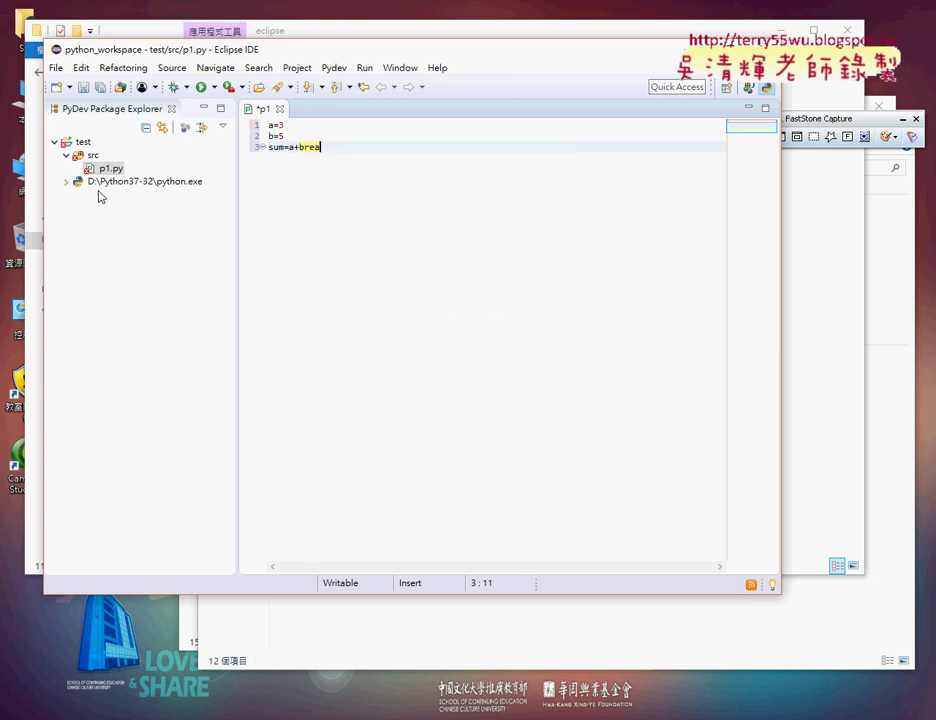
pyautogui.press('Return')
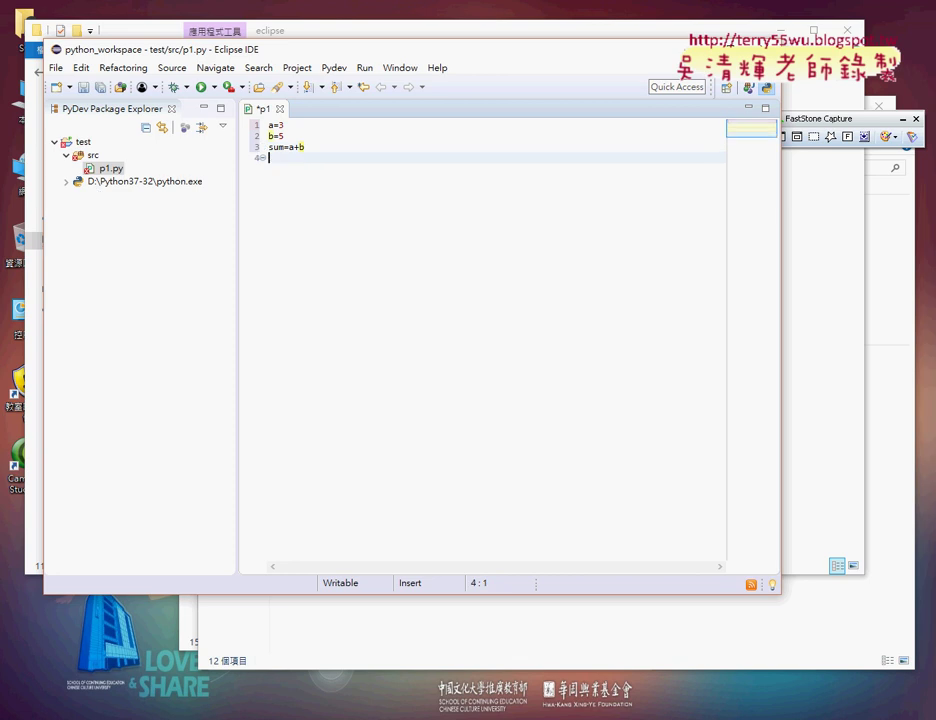
# Step: Add the statement print(sum) on line 4, using the code completion for print()
pyautogui.write('p')
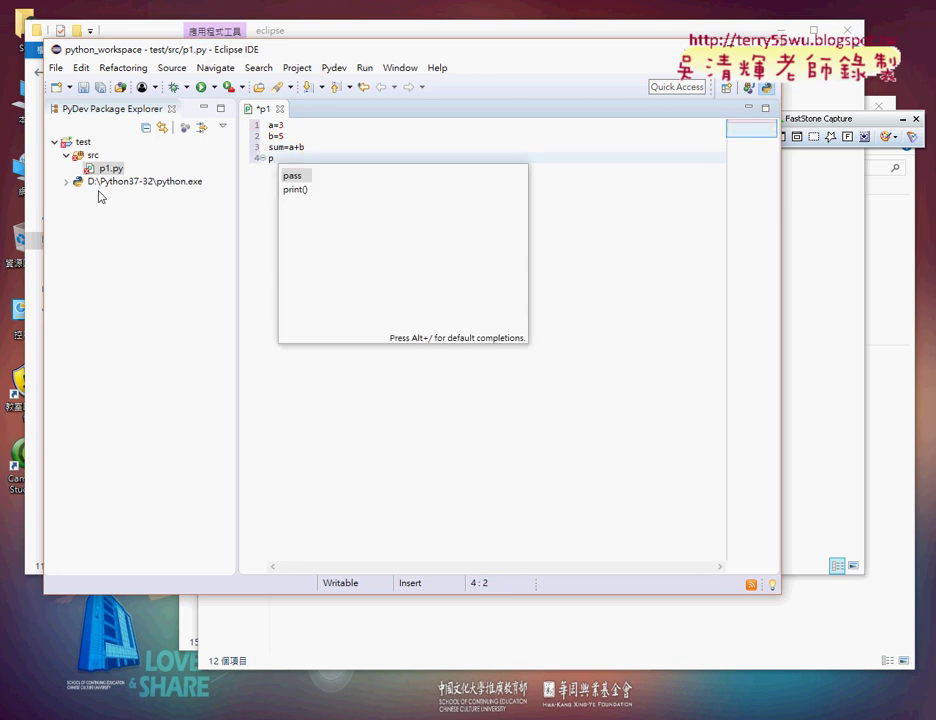
pyautogui.press('Down')
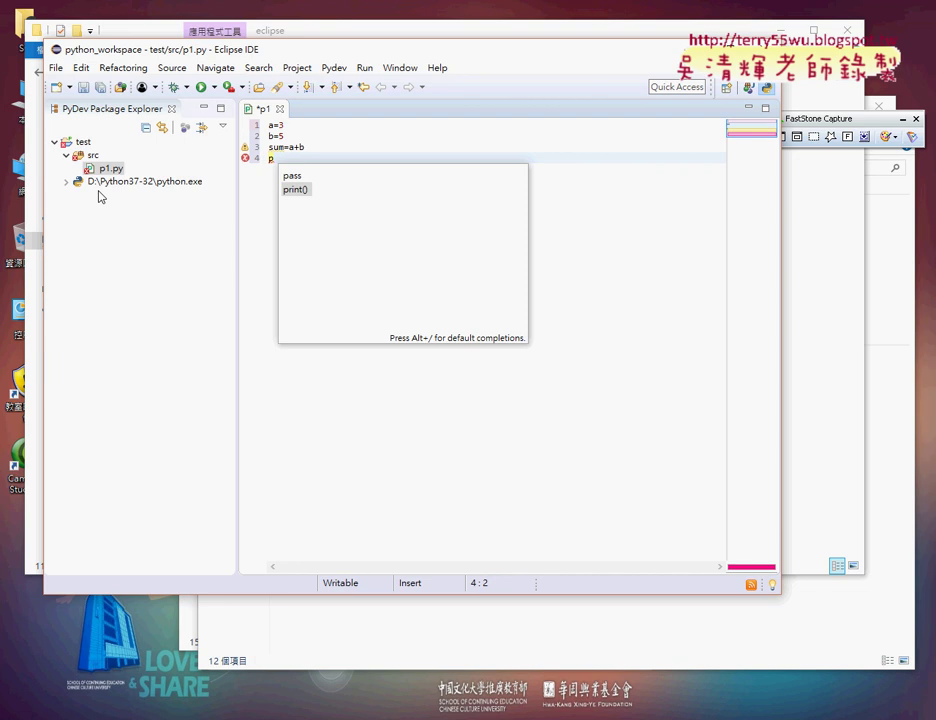
pyautogui.press('Return')
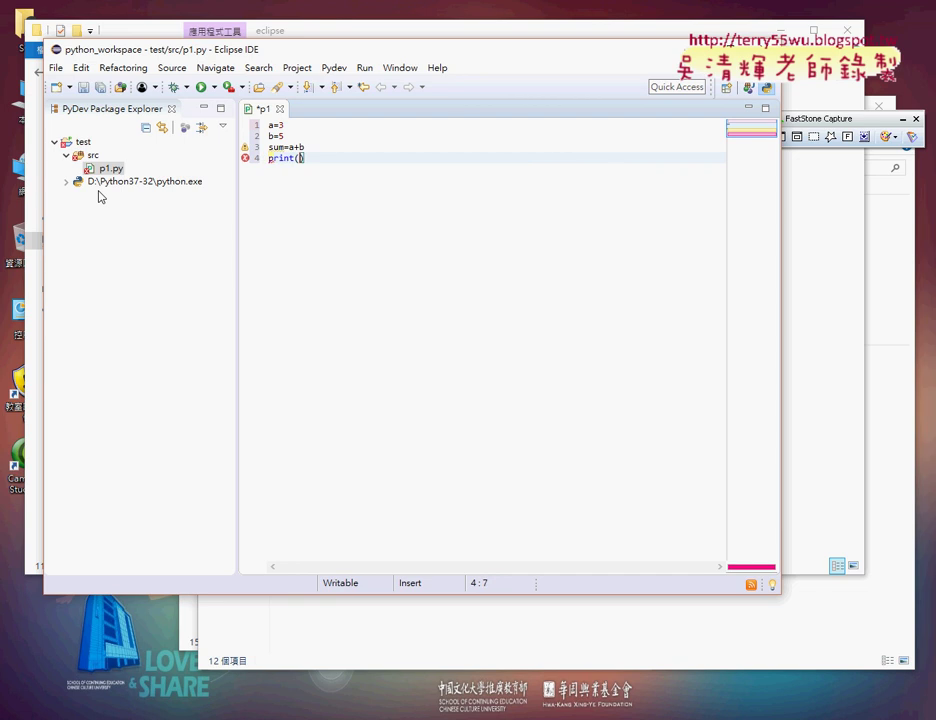
pyautogui.write('s')
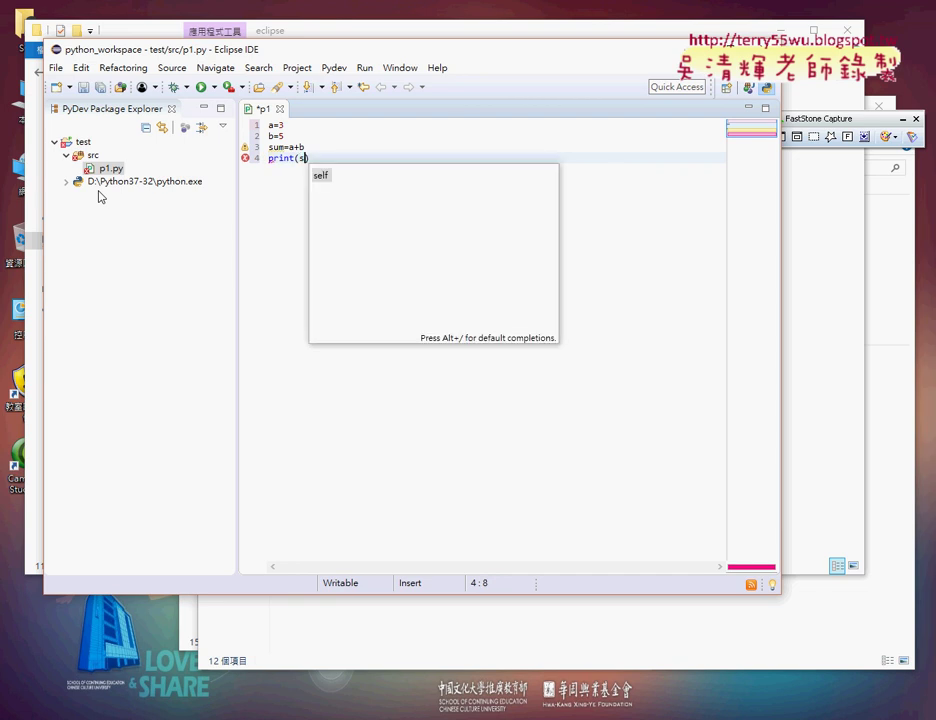
pyautogui.write('um')
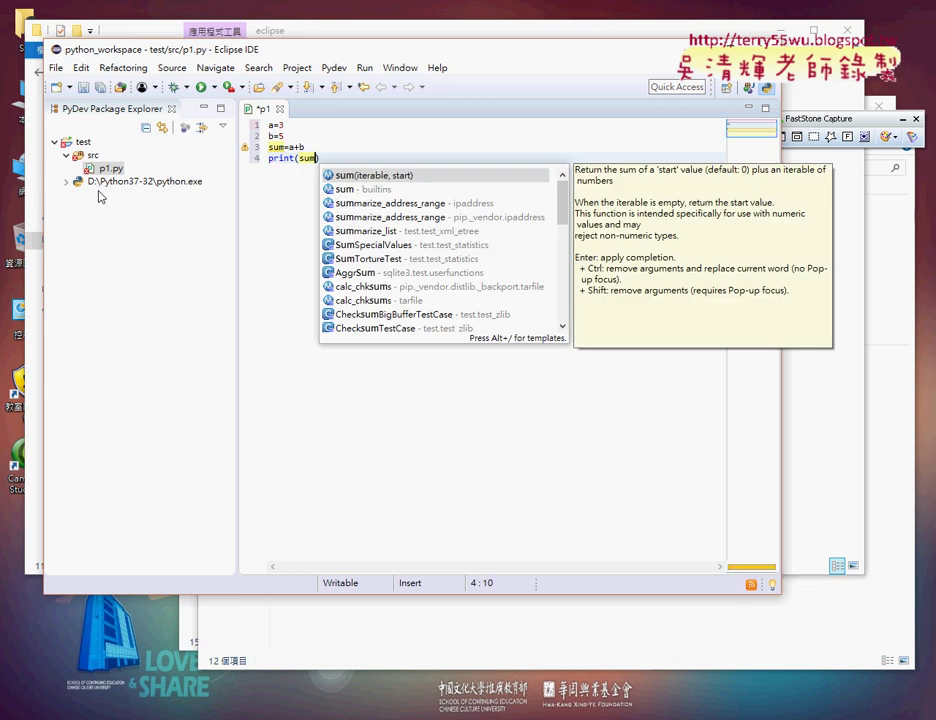
pyautogui.press('Right')
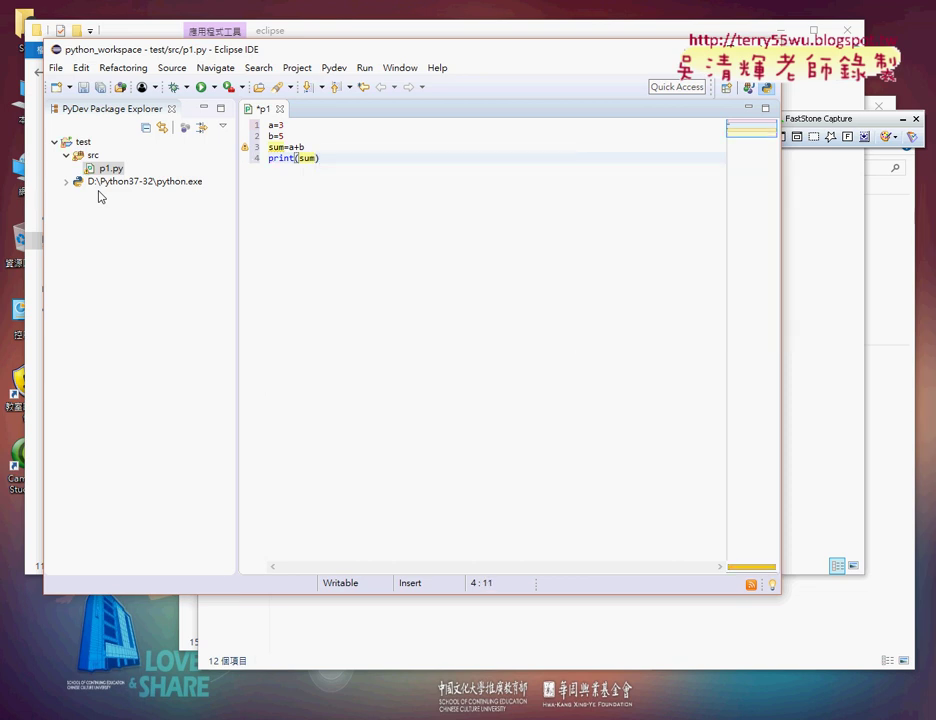
# Step: Run p1.py as a Python Run, saving it before launch, and enlarge the console to examine the printed output
pyautogui.click(202, 88)
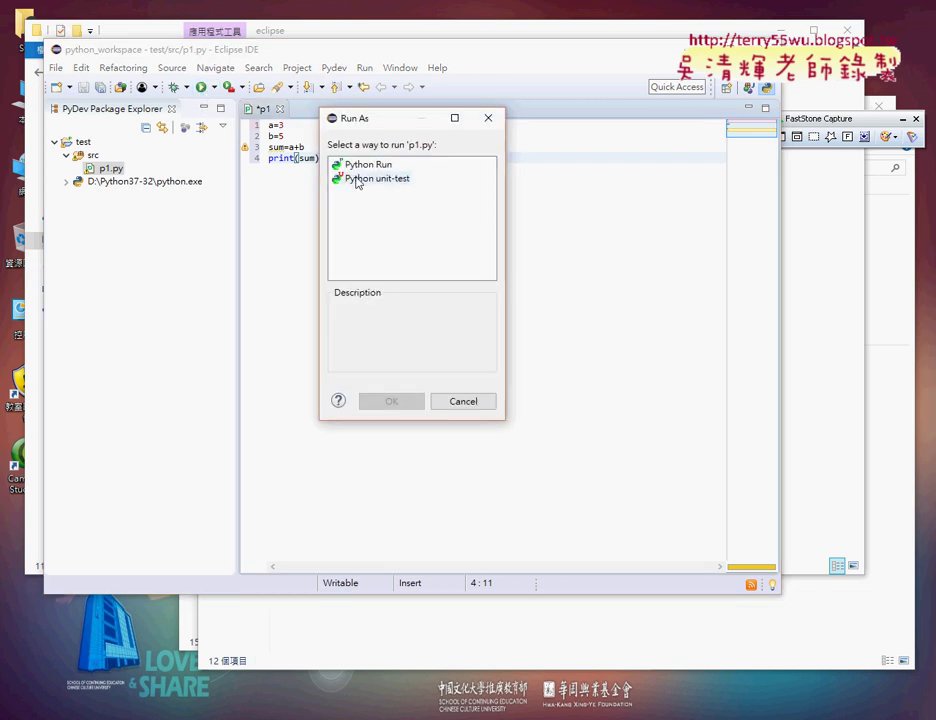
pyautogui.click(367, 167)
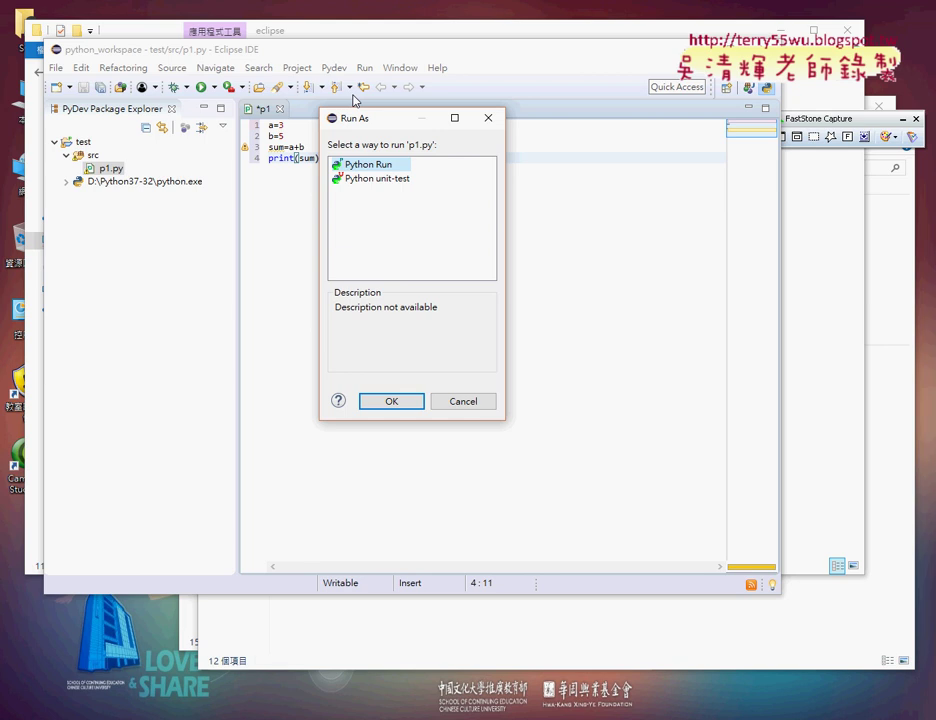
pyautogui.click(405, 402)
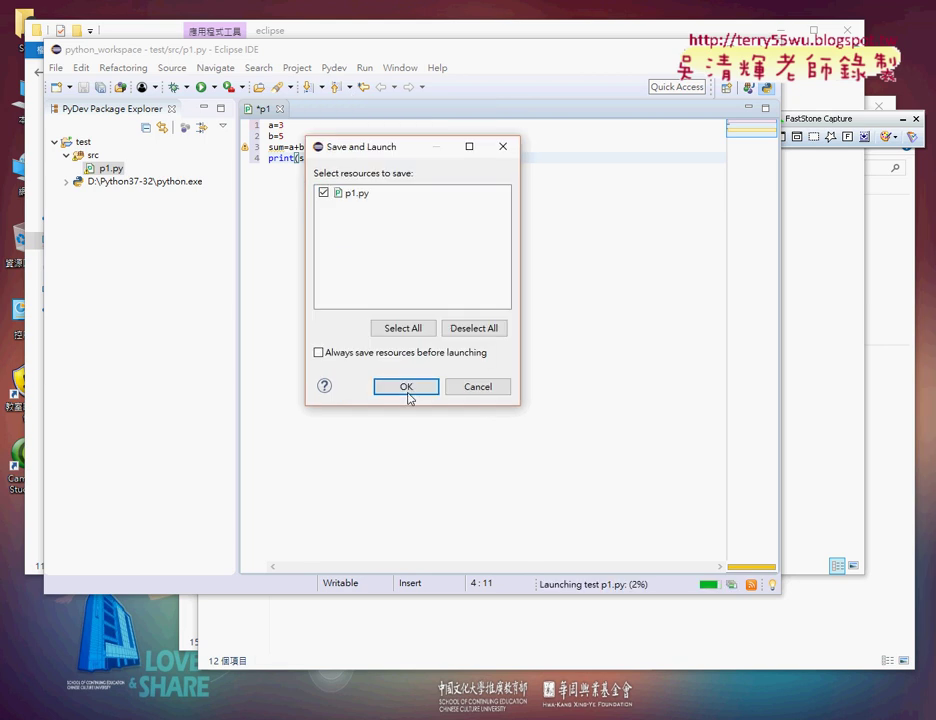
pyautogui.click(406, 387)
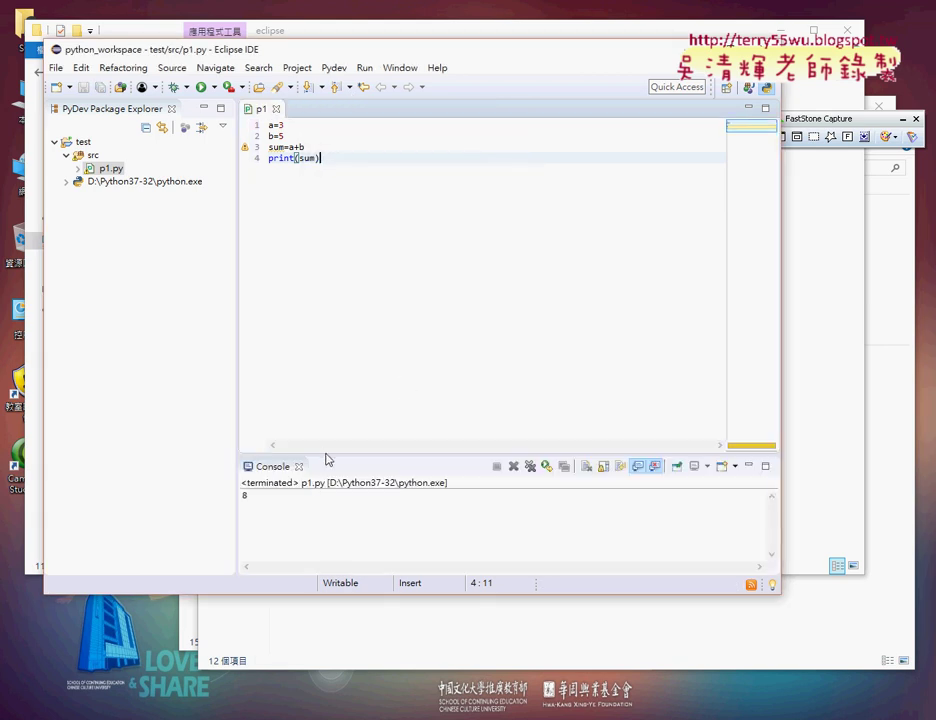
pyautogui.moveTo(328, 453); pyautogui.dragTo(300, 192)
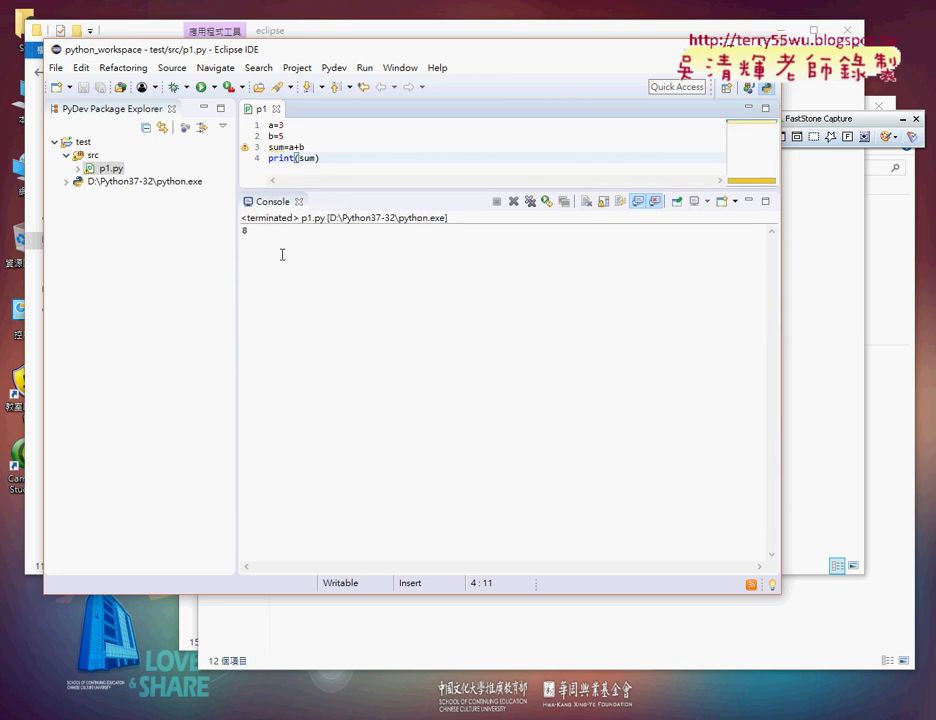
pyautogui.doubleClick(244, 231)
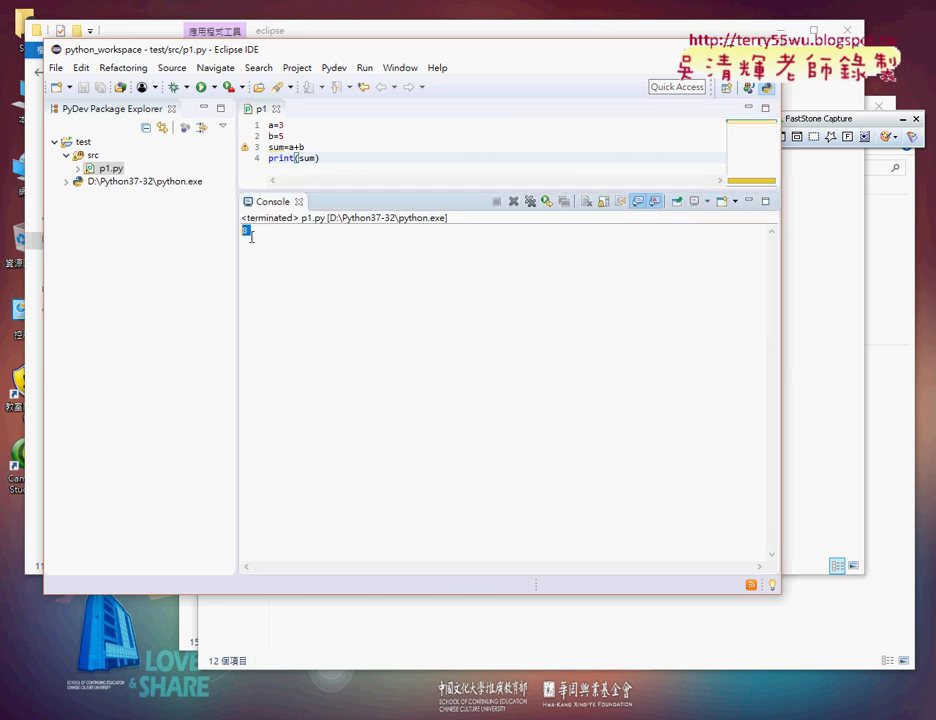